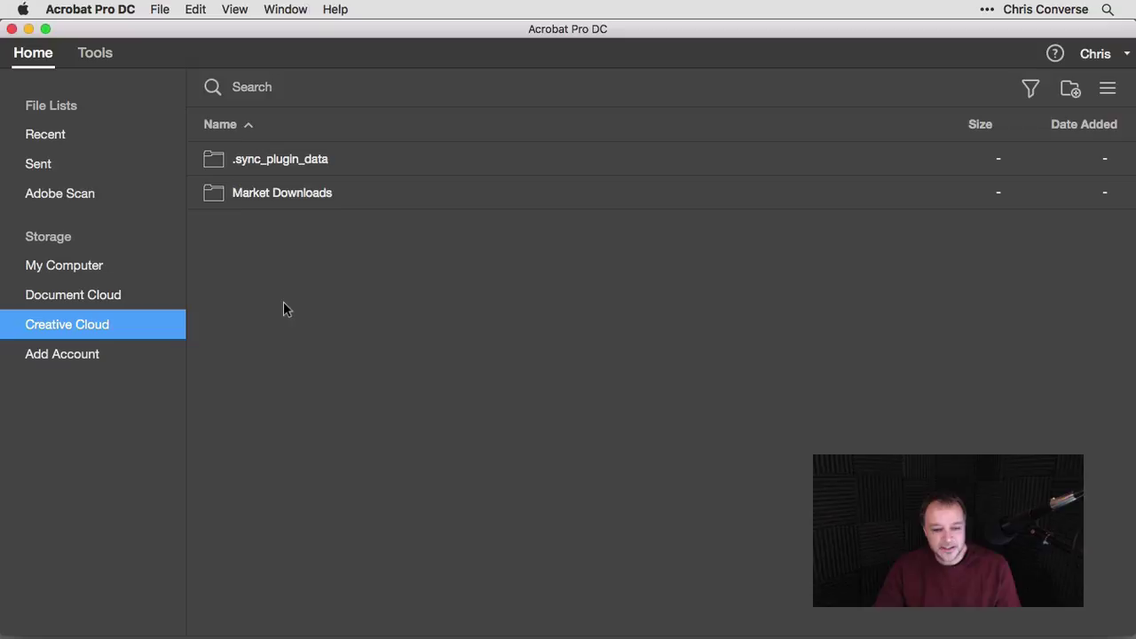
- Open A Ski Expereince.pdf from Document Cloud, look over the Tools collection, then return to the flyer
left_click(66, 289)
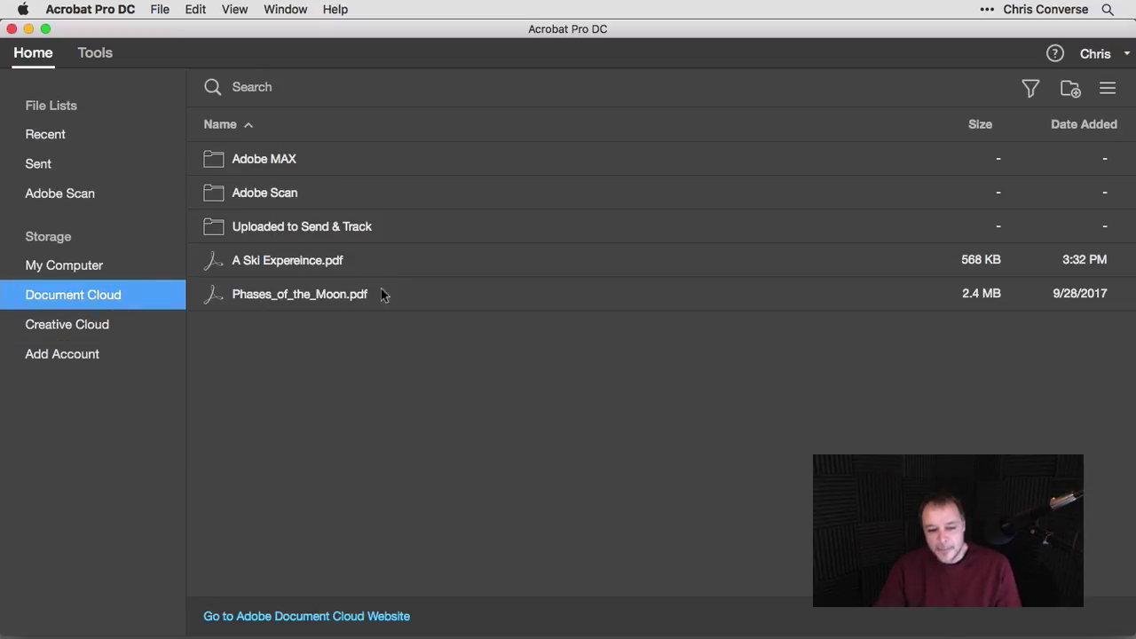
double_click(270, 265)
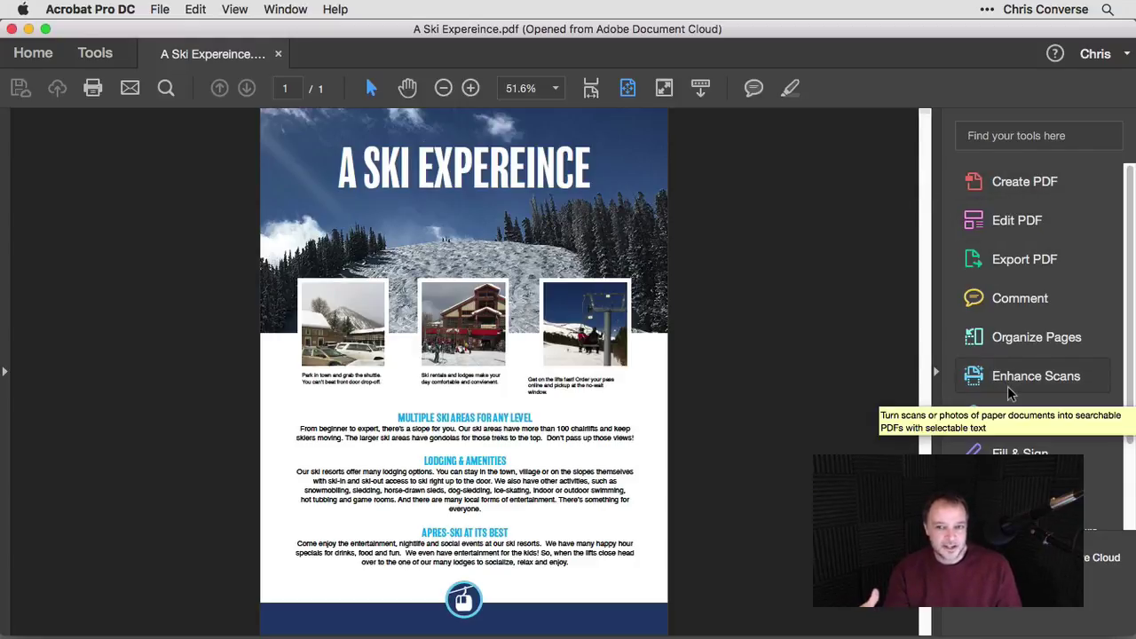
left_click(102, 56)
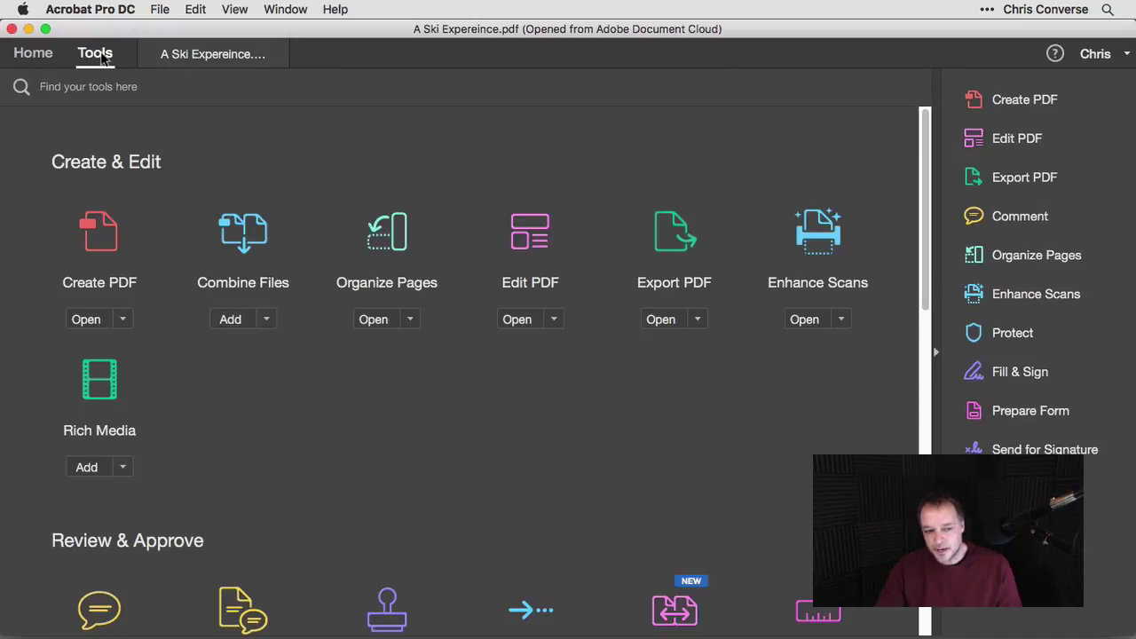
scroll(926, 246, "down", 2)
scroll(925, 266, "down", 10)
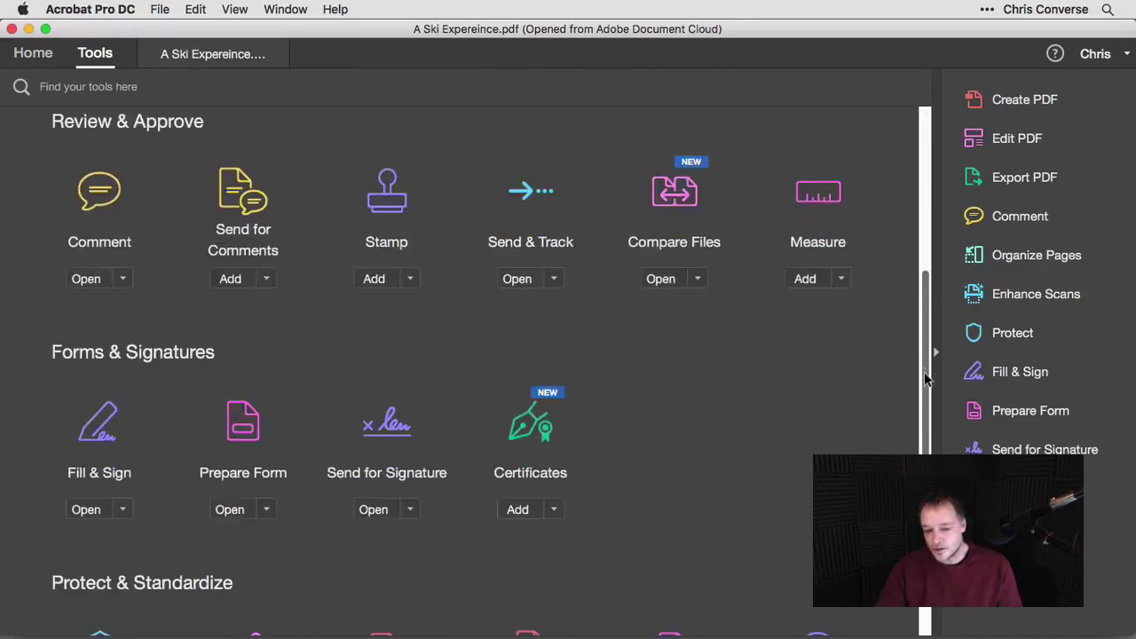
scroll(928, 292, "up", 10)
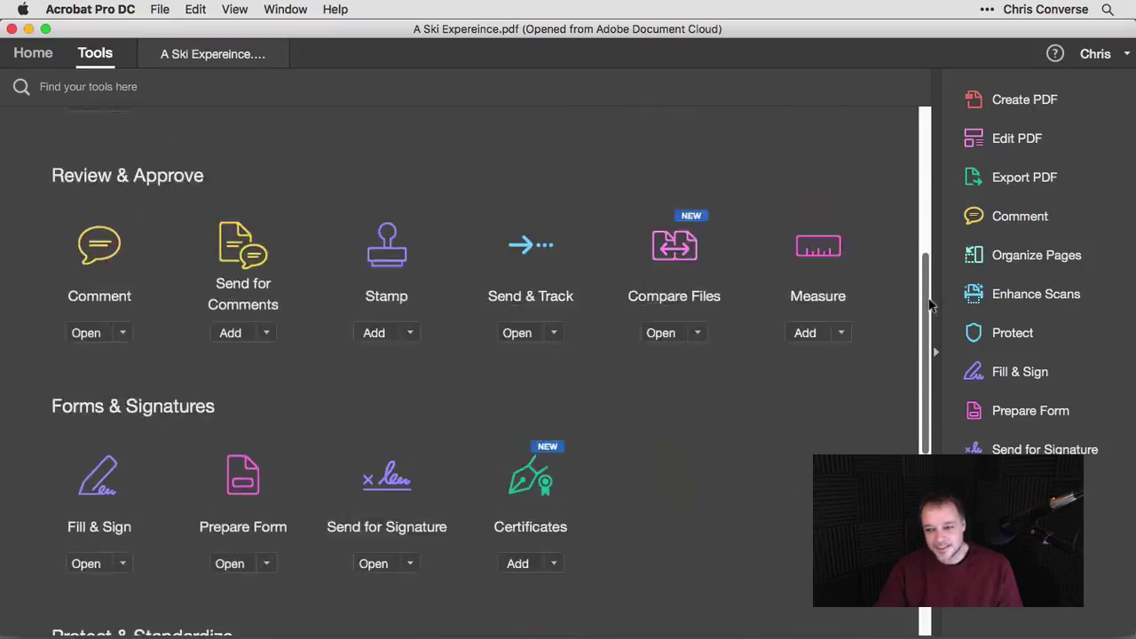
left_click(210, 55)
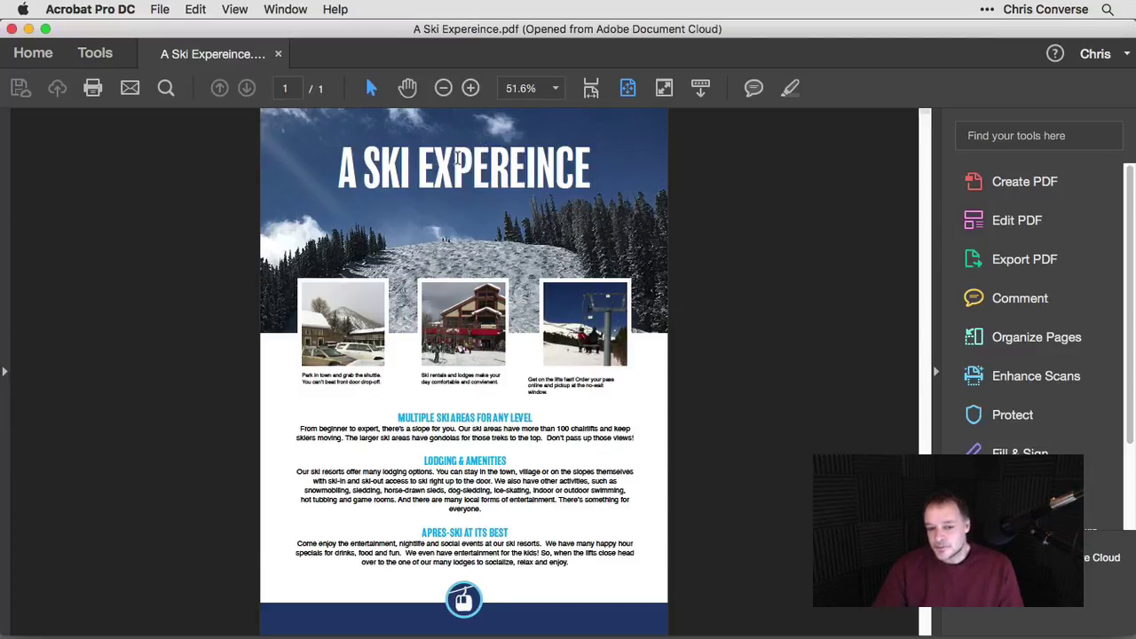
- Turn on Edit PDF, then undo an accidental nudge of the background photo
left_click(1014, 220)
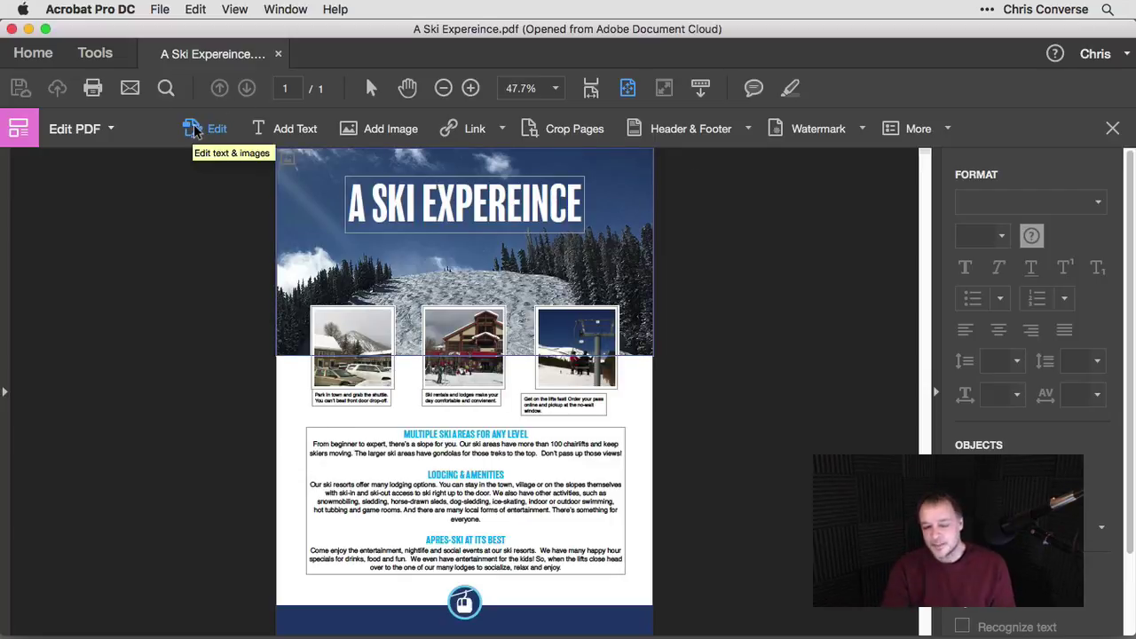
left_click(196, 130)
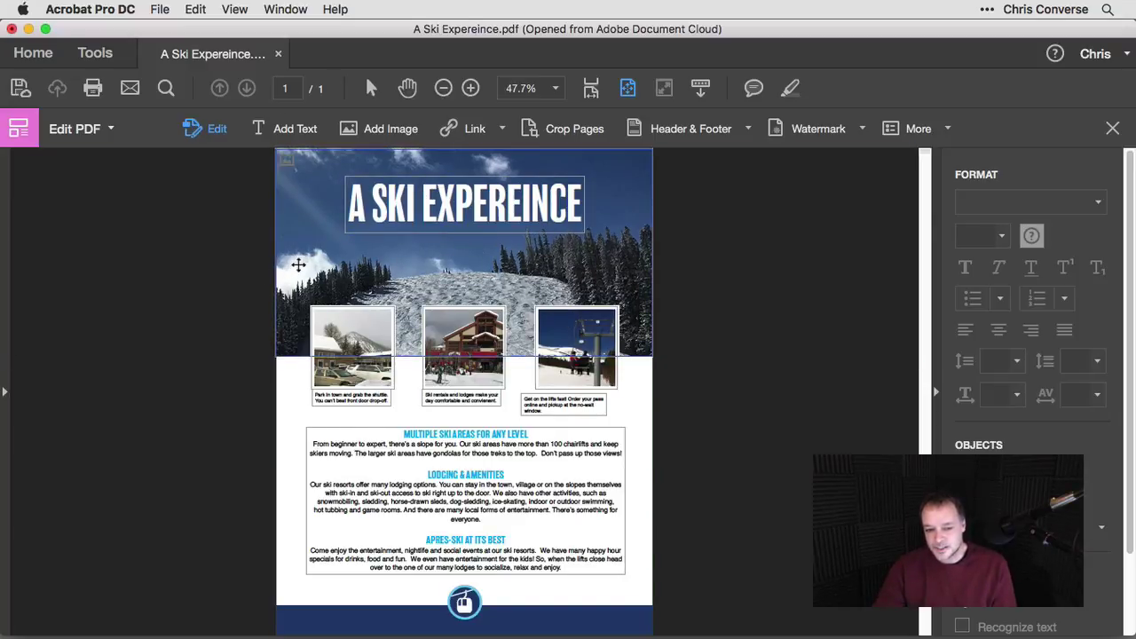
left_click_drag(299, 263, 327, 229)
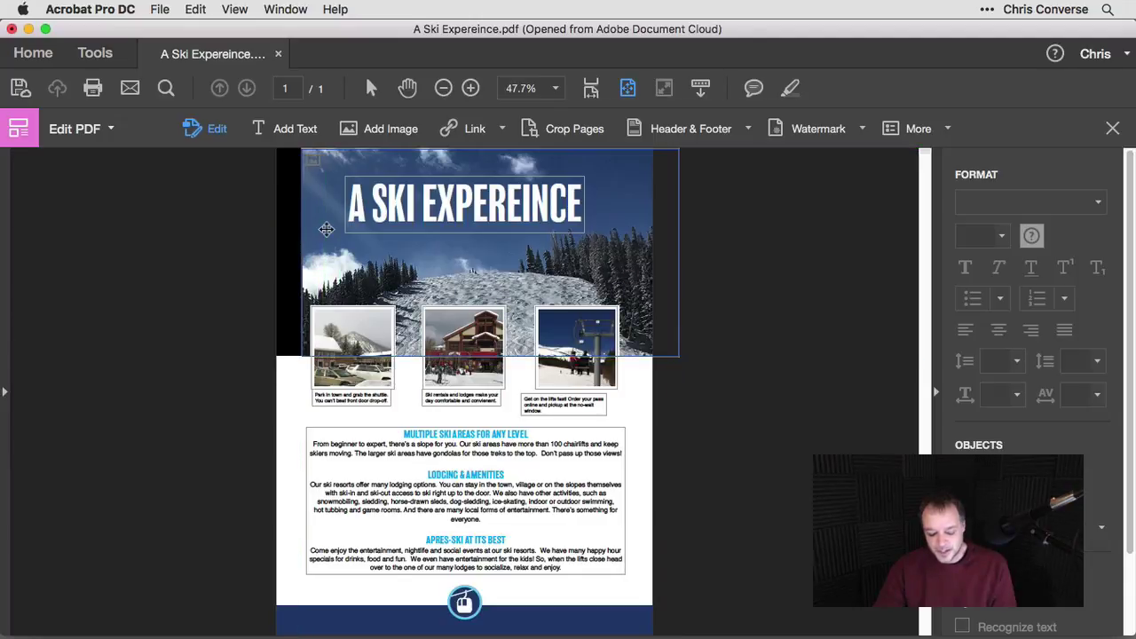
key("super+z")
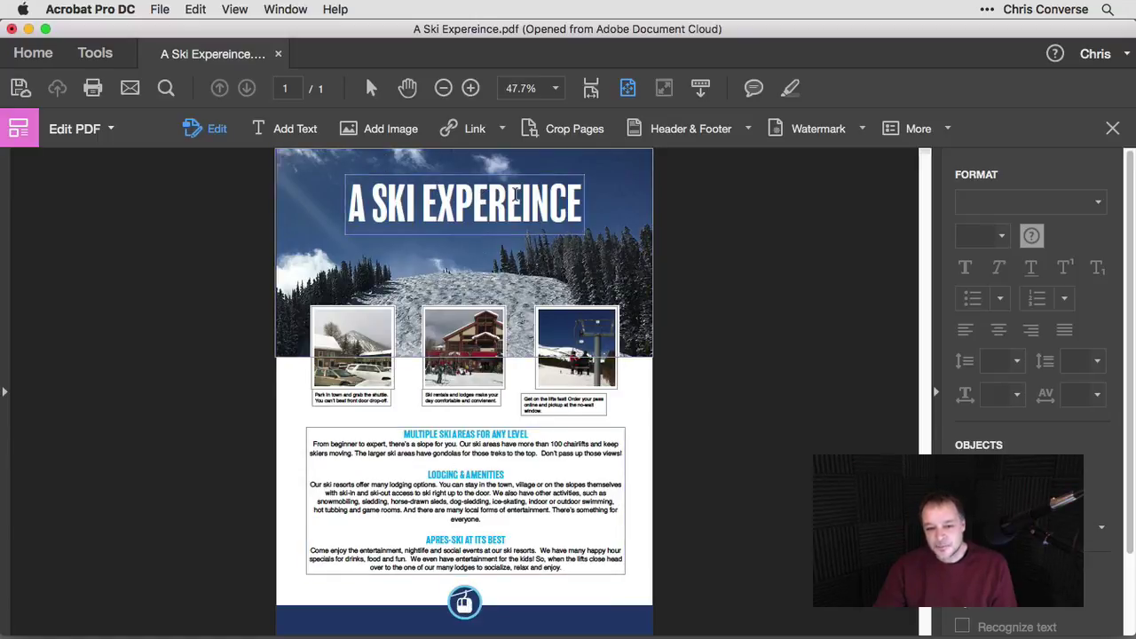
- Replace the swapped 'EI' with 'IE' in the headline's EXPEREINCE
left_click(508, 203)
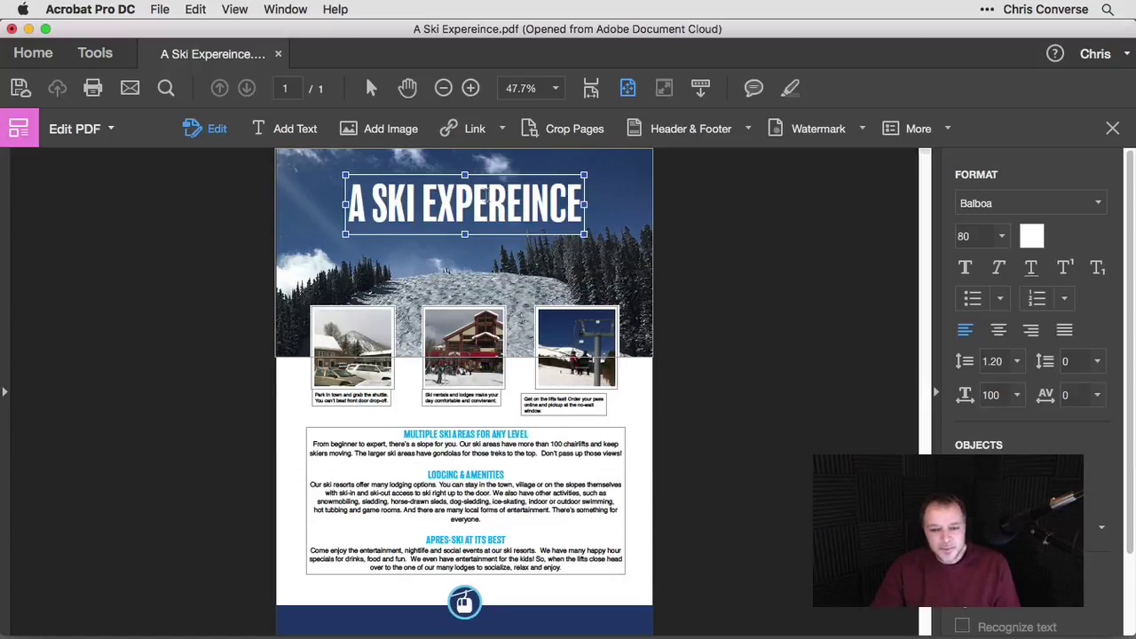
left_click_drag(506, 198, 534, 199)
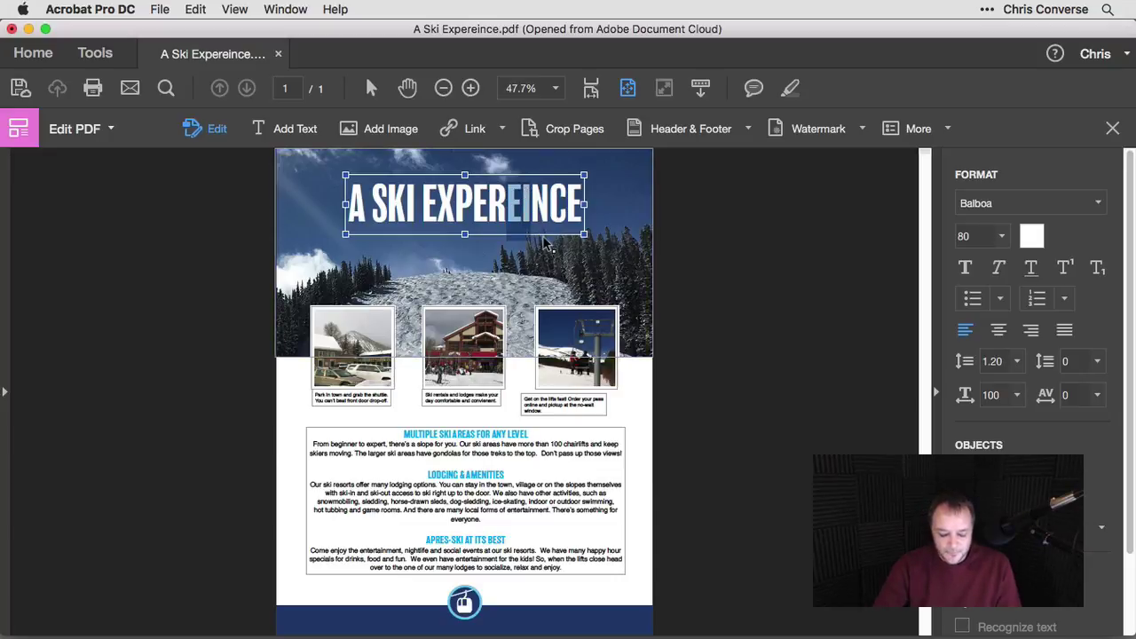
type("IE")
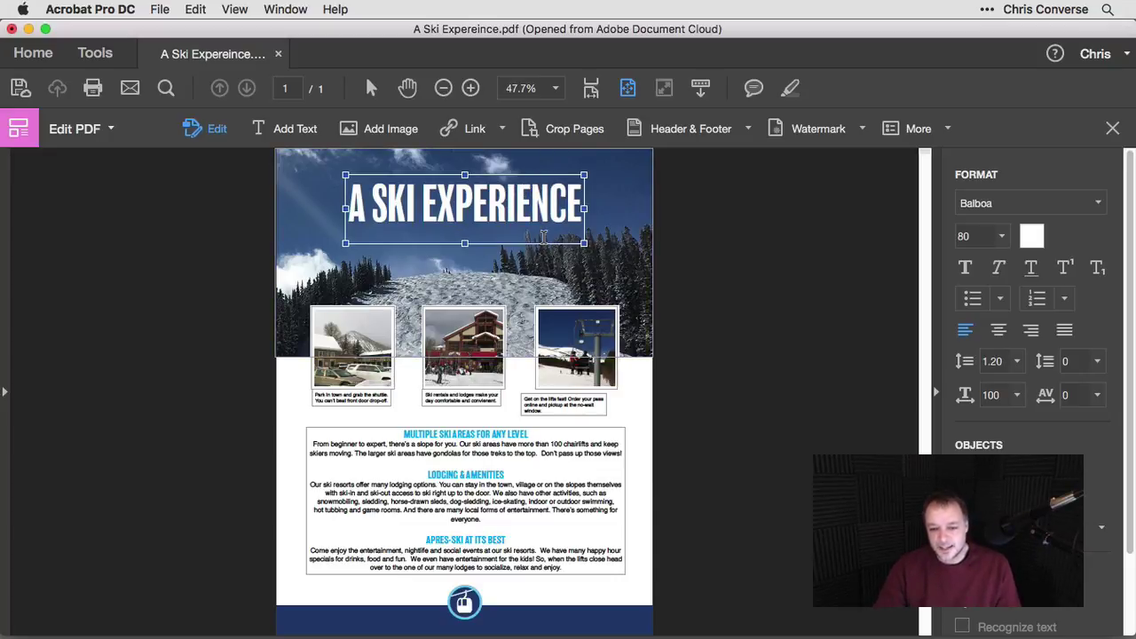
left_click(704, 267)
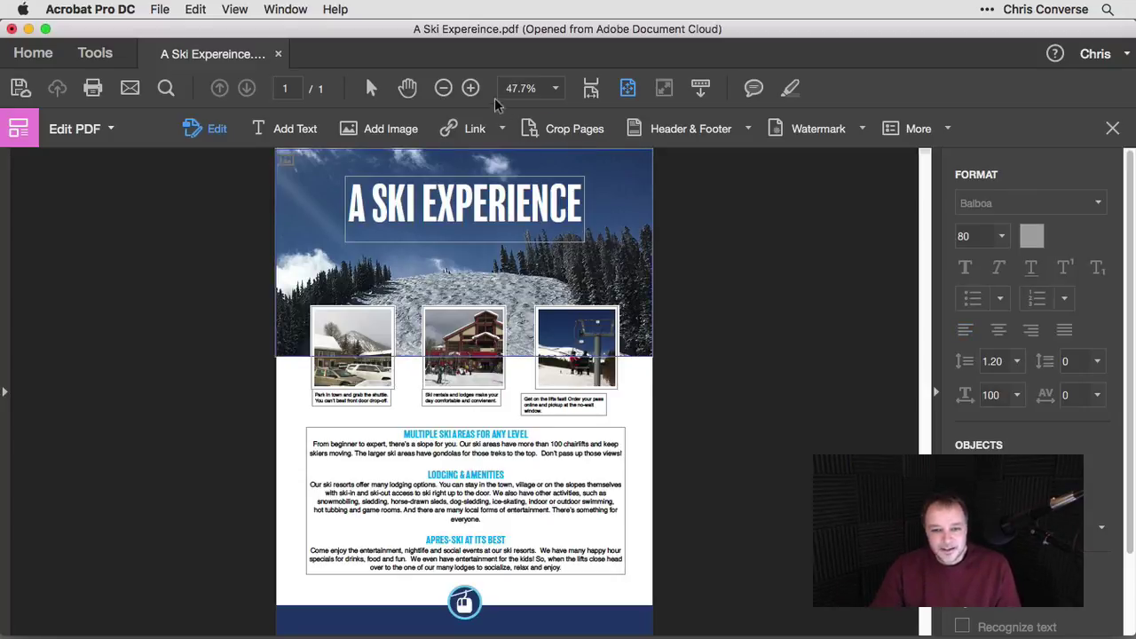
- Zoom to 115% and replace the E in the APRES heading with É
left_click(471, 88)
left_click(471, 88)
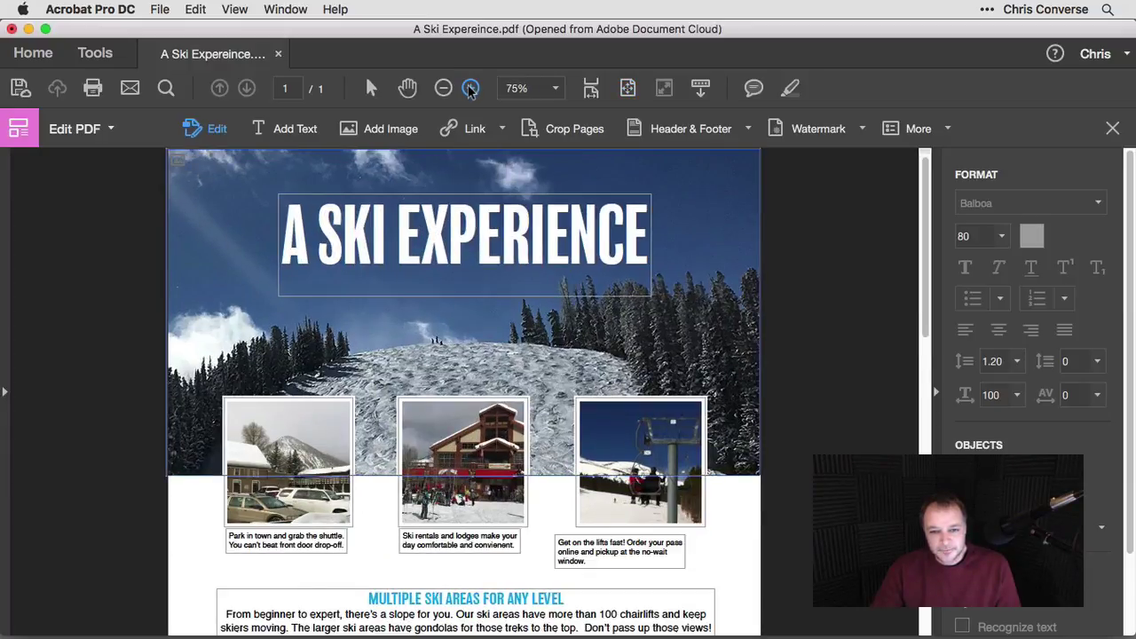
left_click(471, 88)
left_click(471, 88)
left_click_drag(928, 266, 944, 417)
scroll(754, 390, "down", 5)
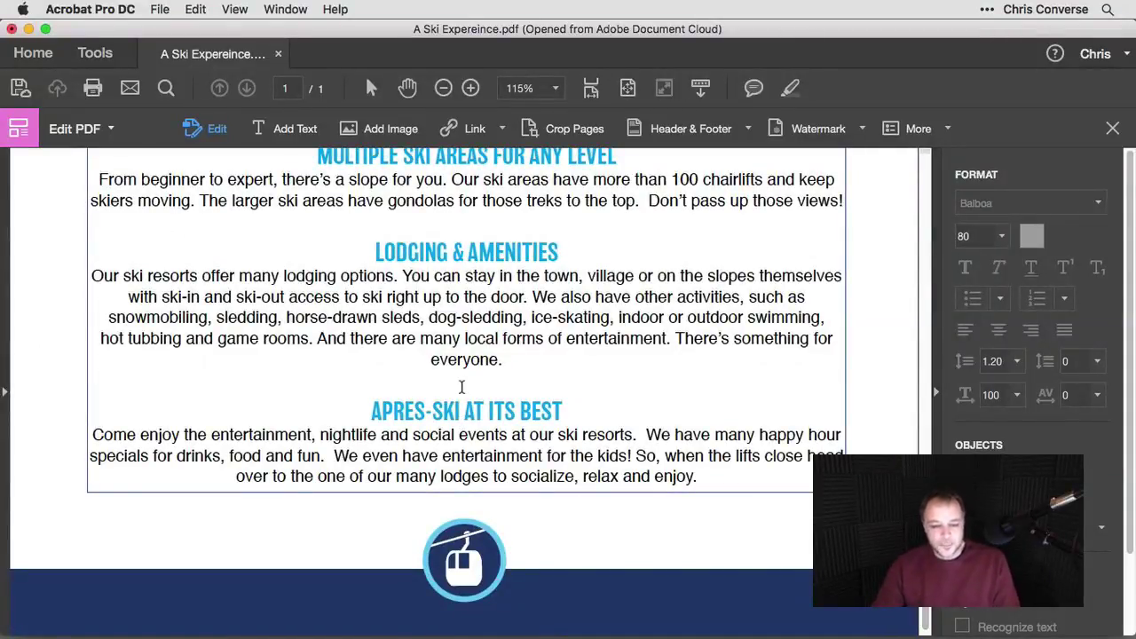
left_click_drag(403, 412, 424, 411)
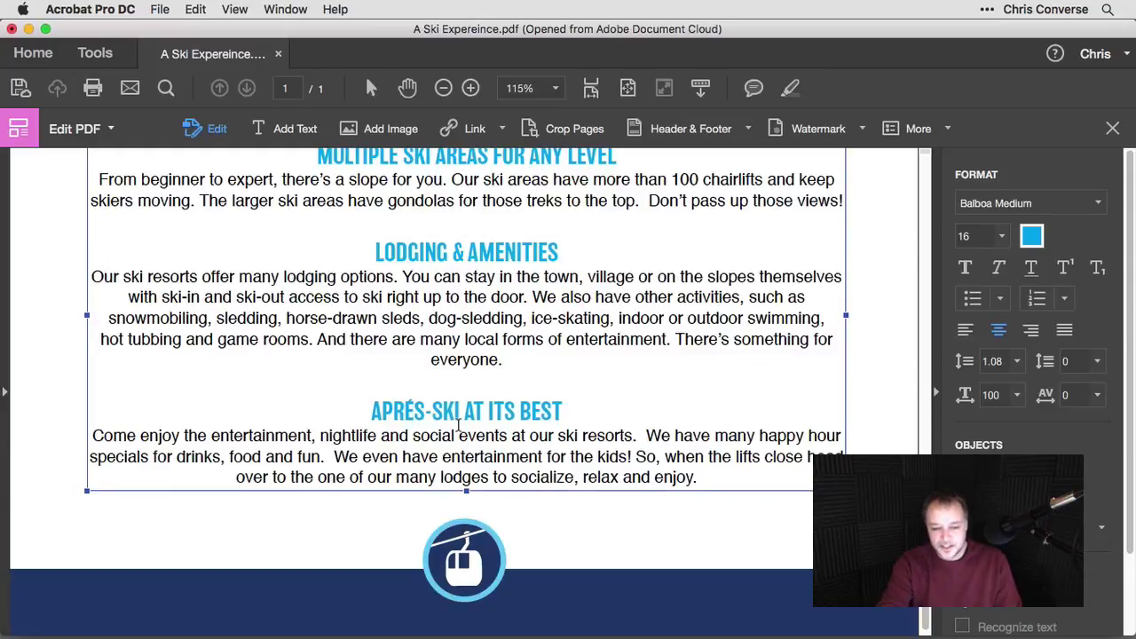
type("É")
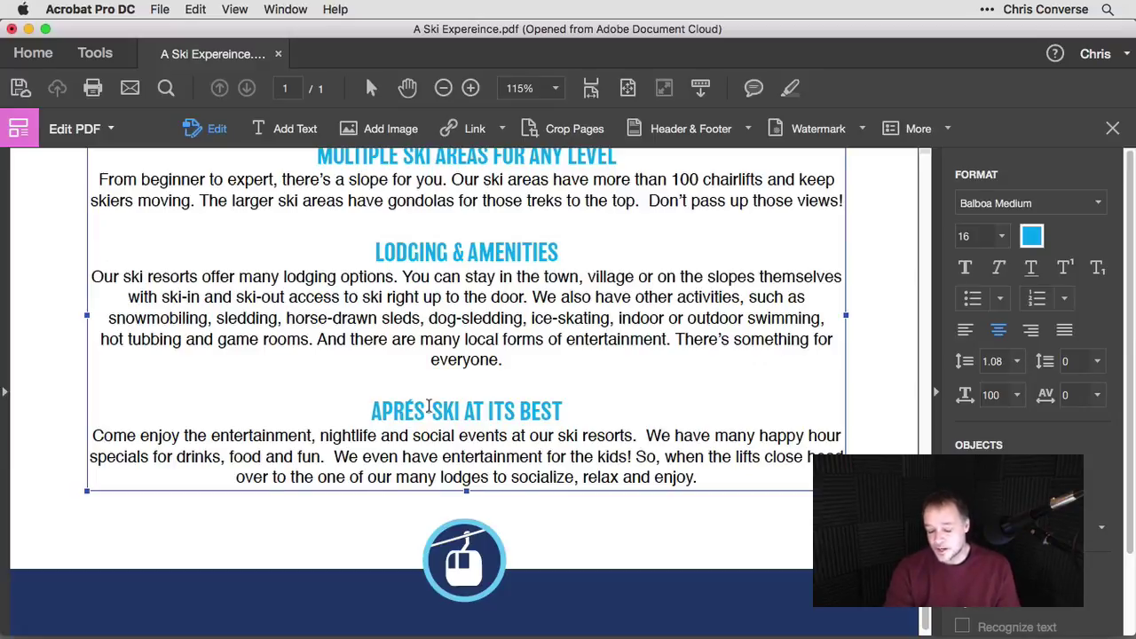
left_click(878, 437)
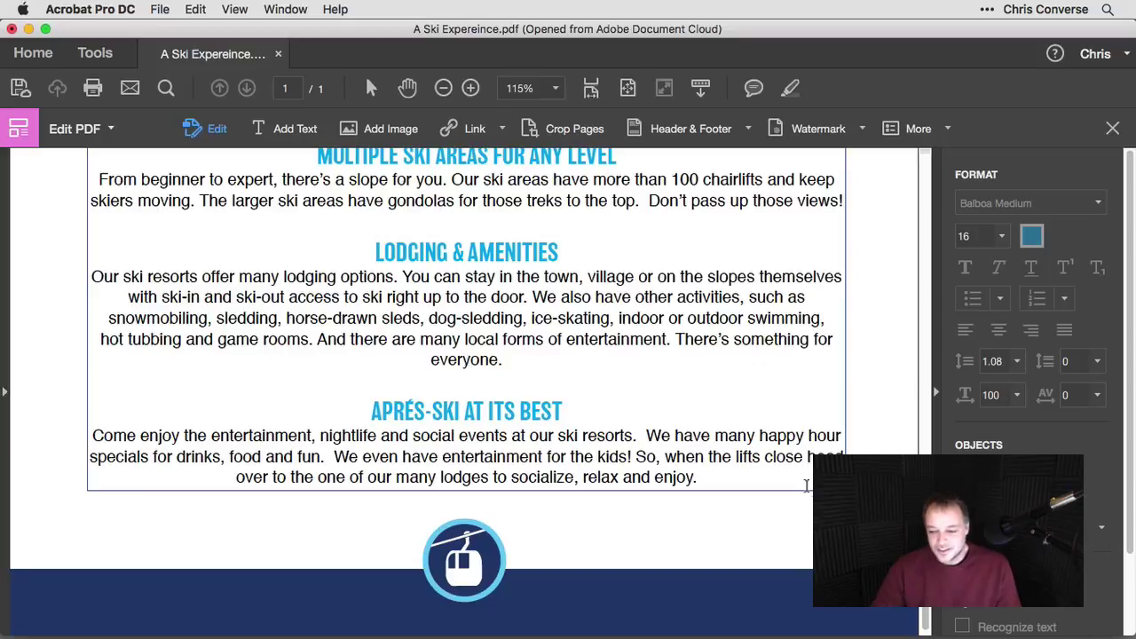
- Scroll back to the flyer top, select the background ski photo, and zoom out to 75%
left_click_drag(925, 617, 929, 437)
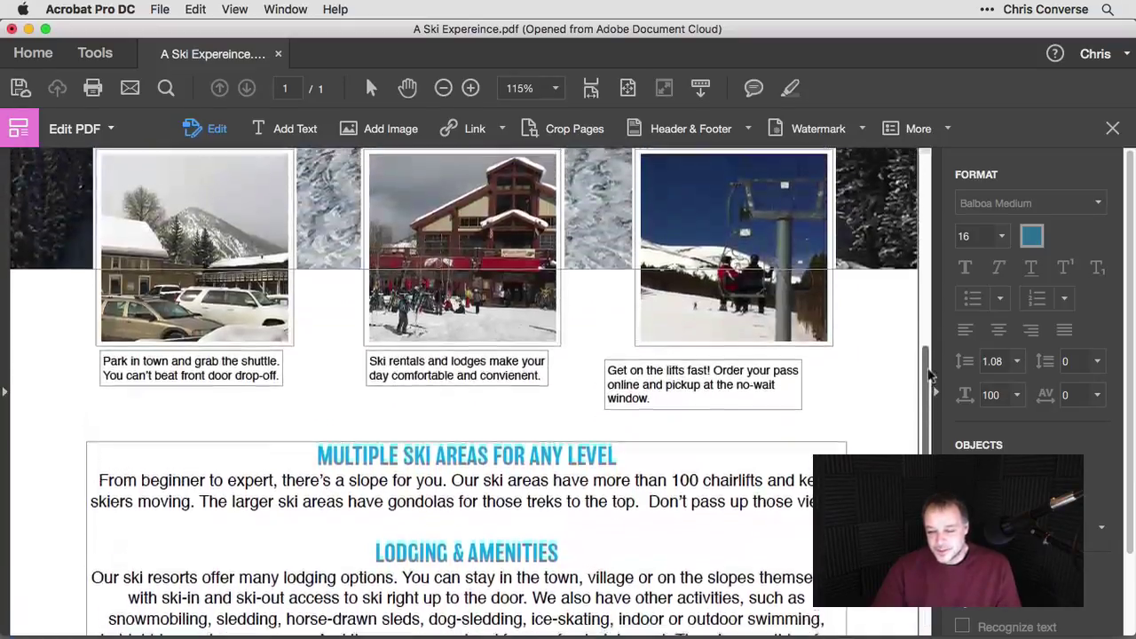
scroll(931, 376, "up", 3)
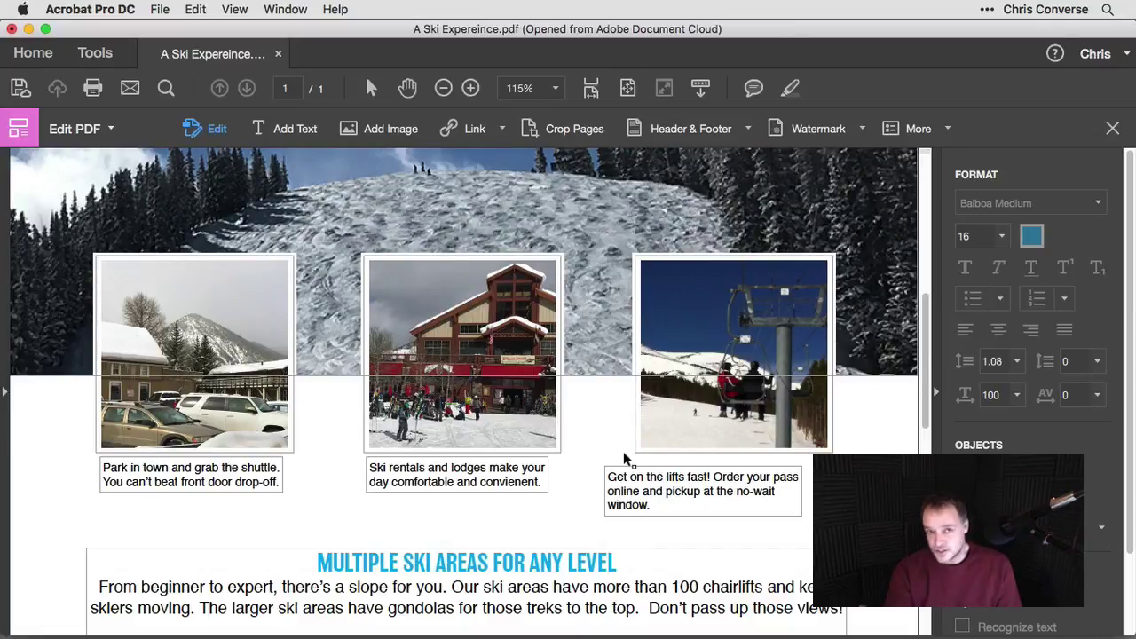
left_click(649, 486)
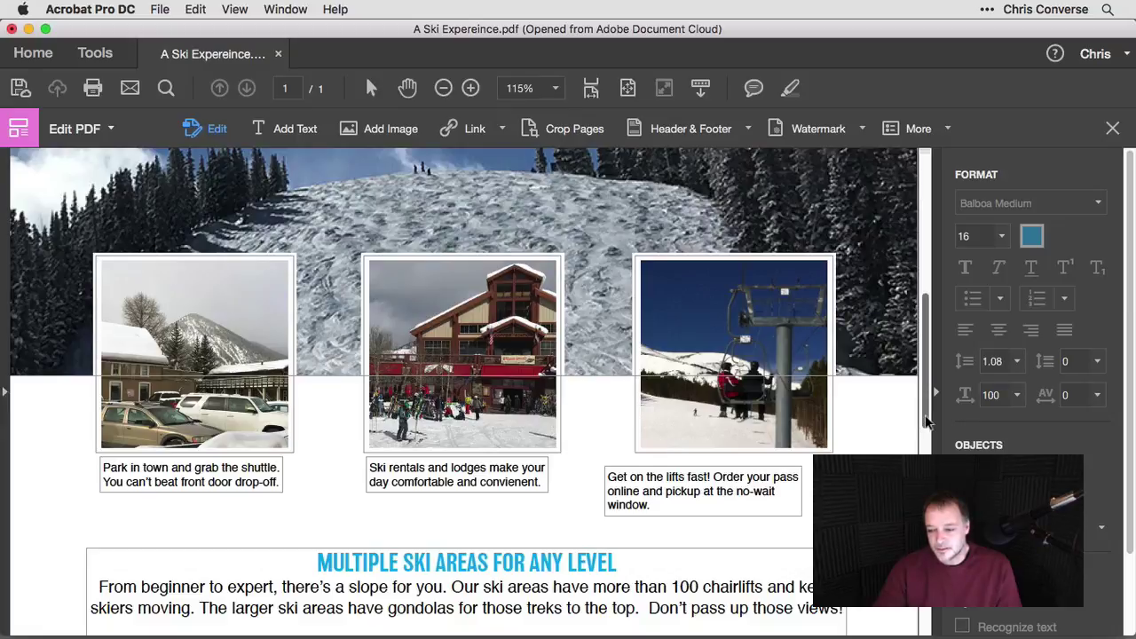
left_click_drag(925, 417, 923, 280)
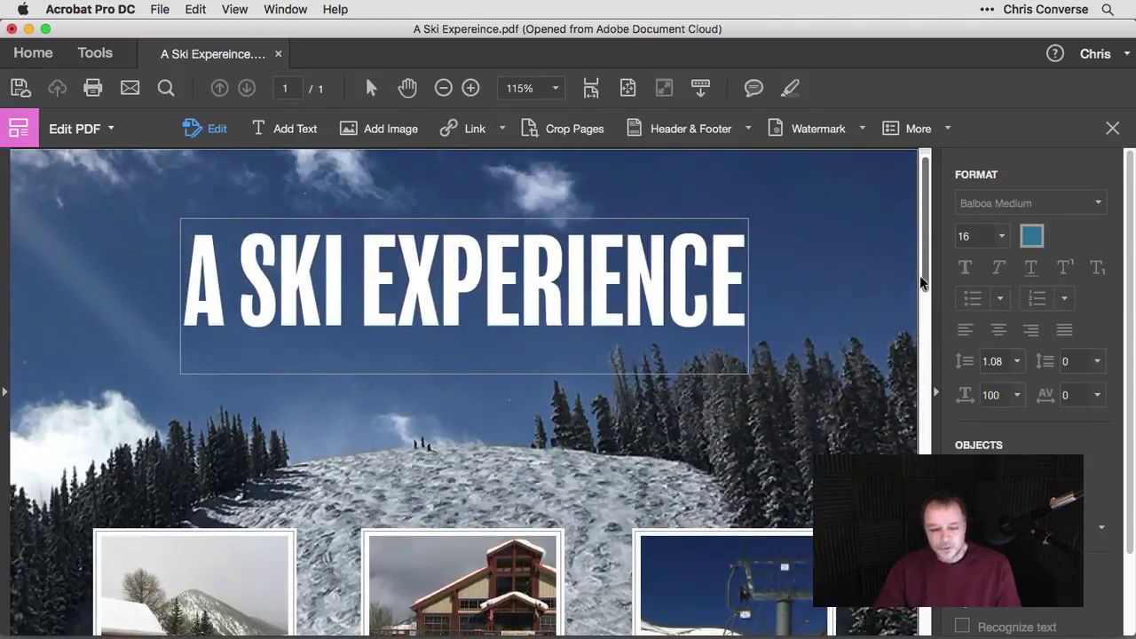
left_click(96, 248)
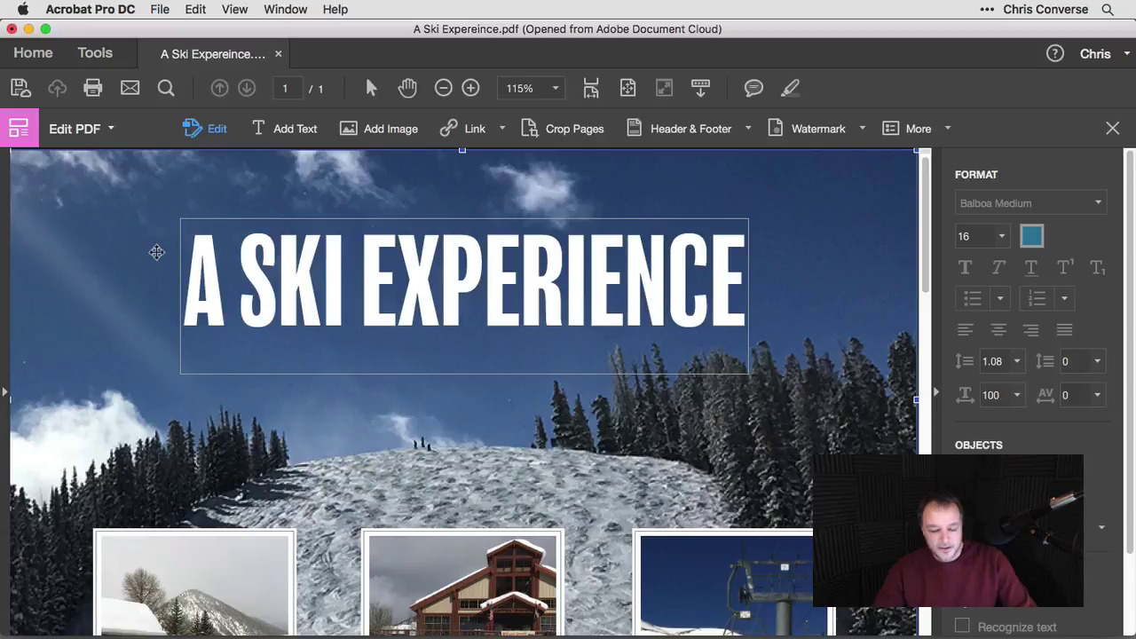
left_click(158, 255)
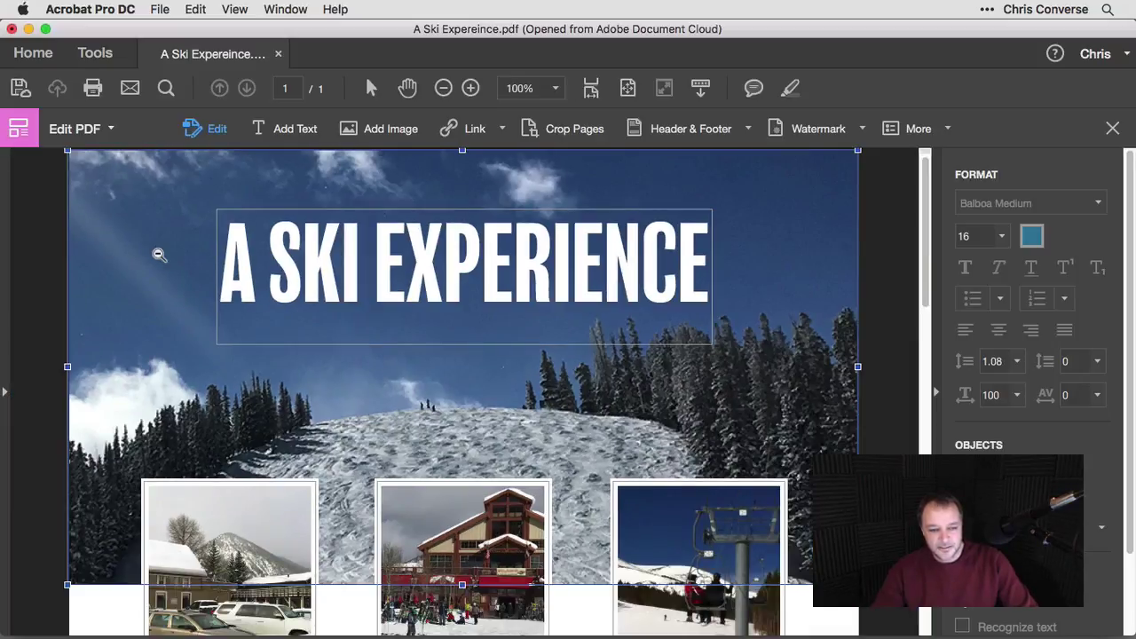
left_click(158, 255)
- Open the background photo via Edit Using > Adobe Photoshop, accepting the transparency warning
right_click(241, 205)
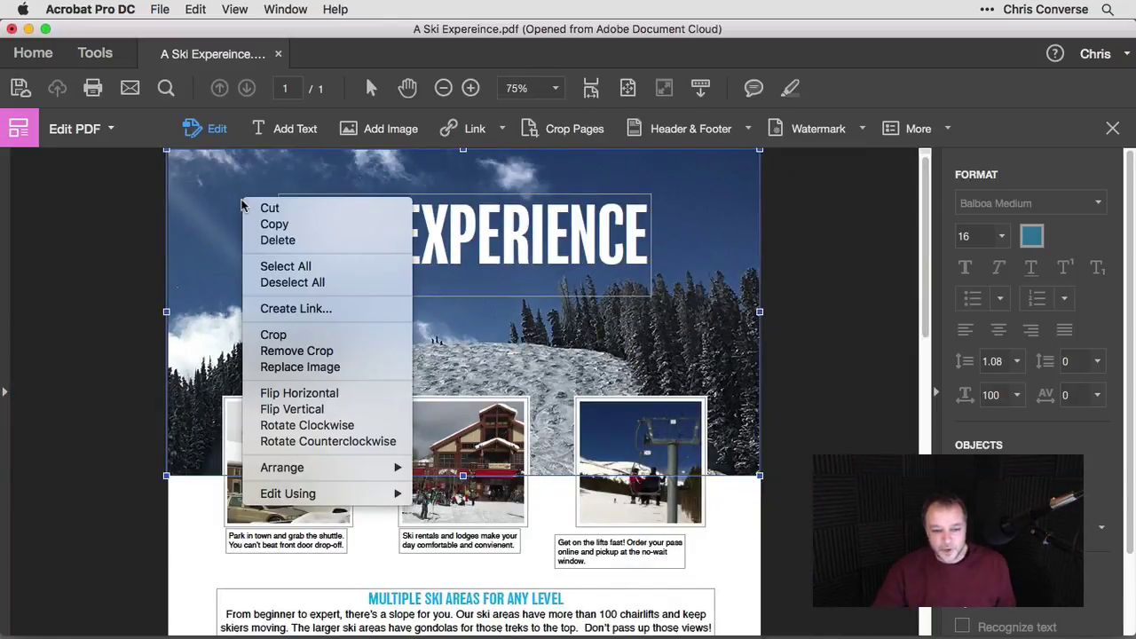
mouse_move(332, 500)
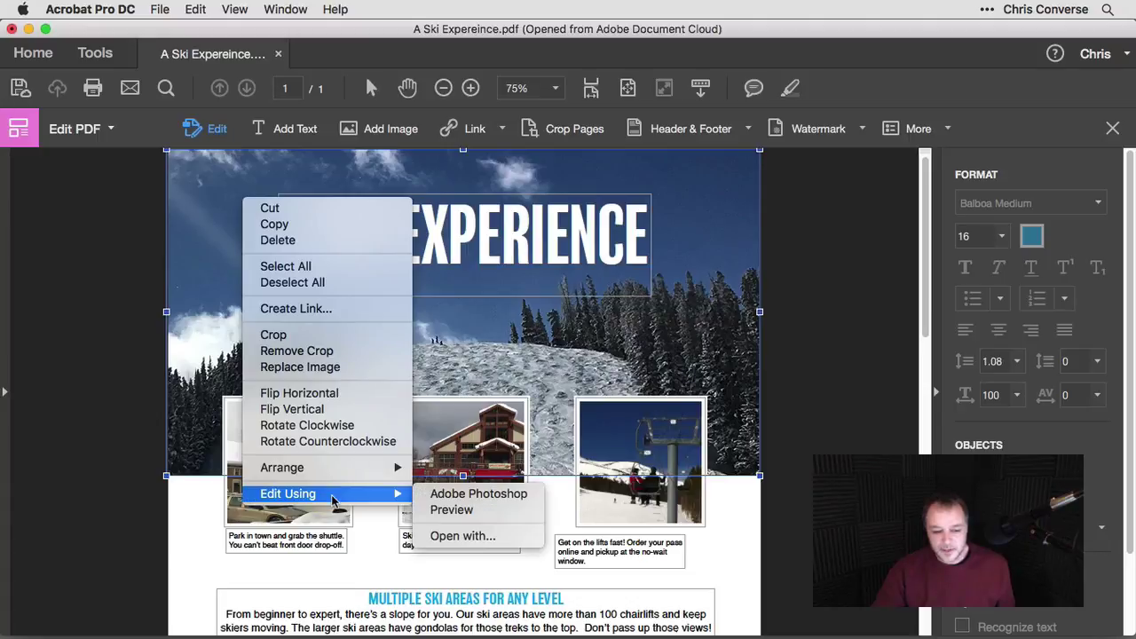
left_click(479, 495)
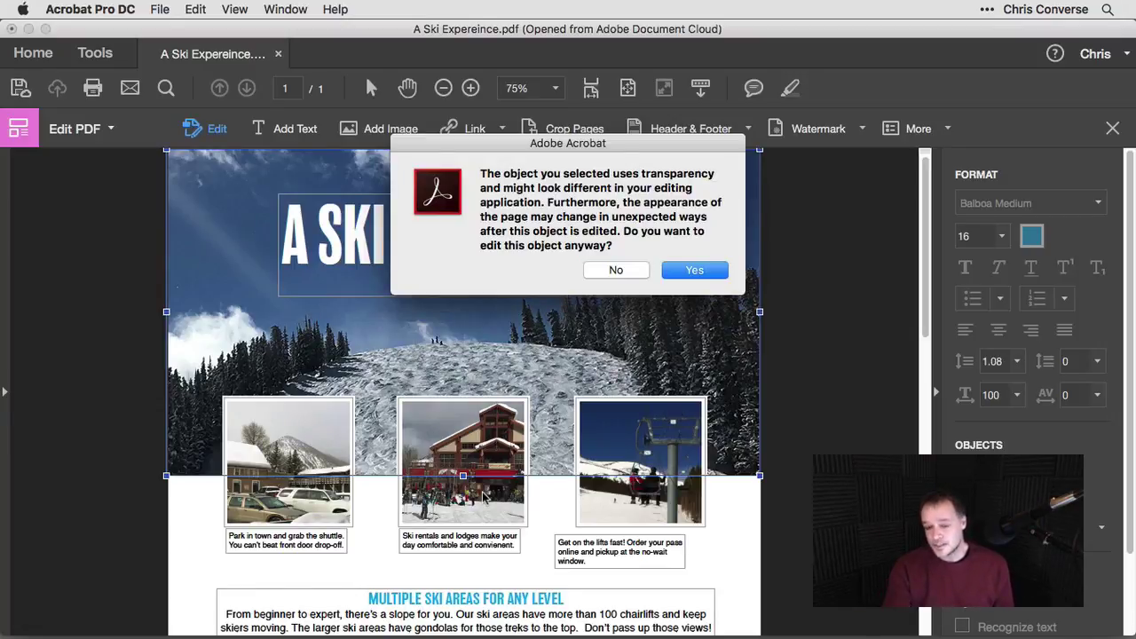
left_click(694, 270)
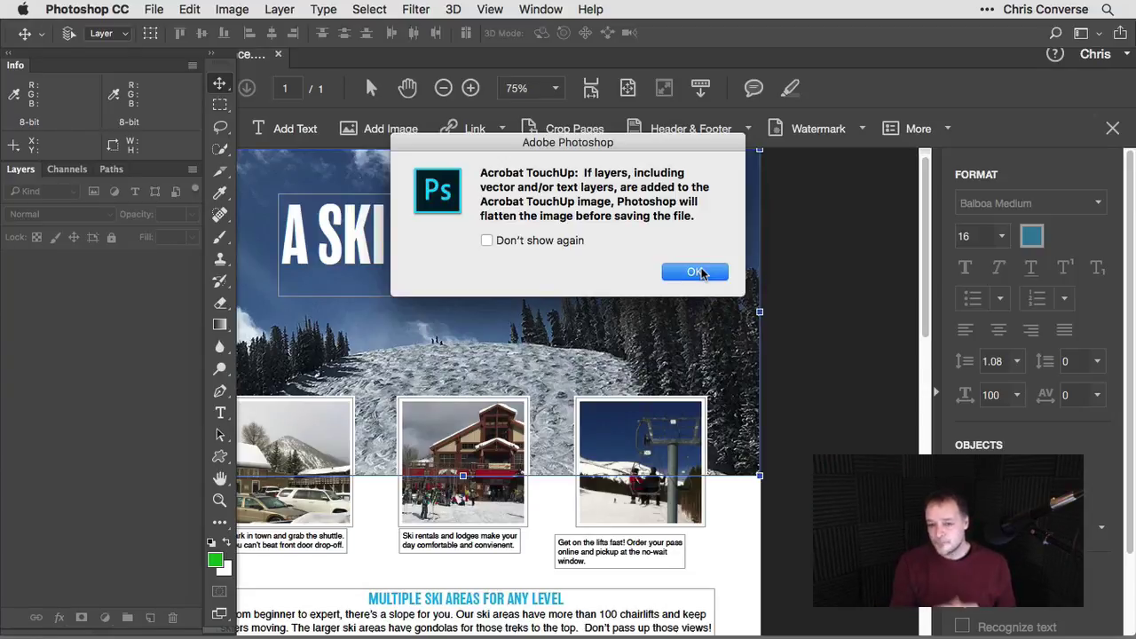
- Acknowledge the layer-flattening notice and enlarge the photo's document window
left_click(698, 272)
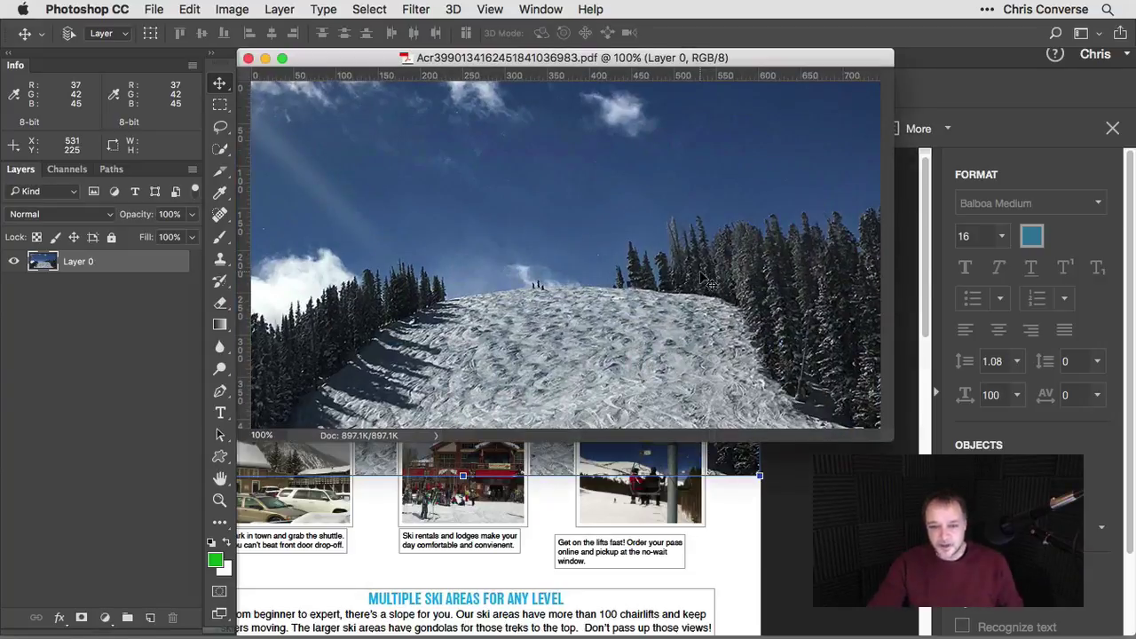
left_click_drag(892, 440, 1059, 562)
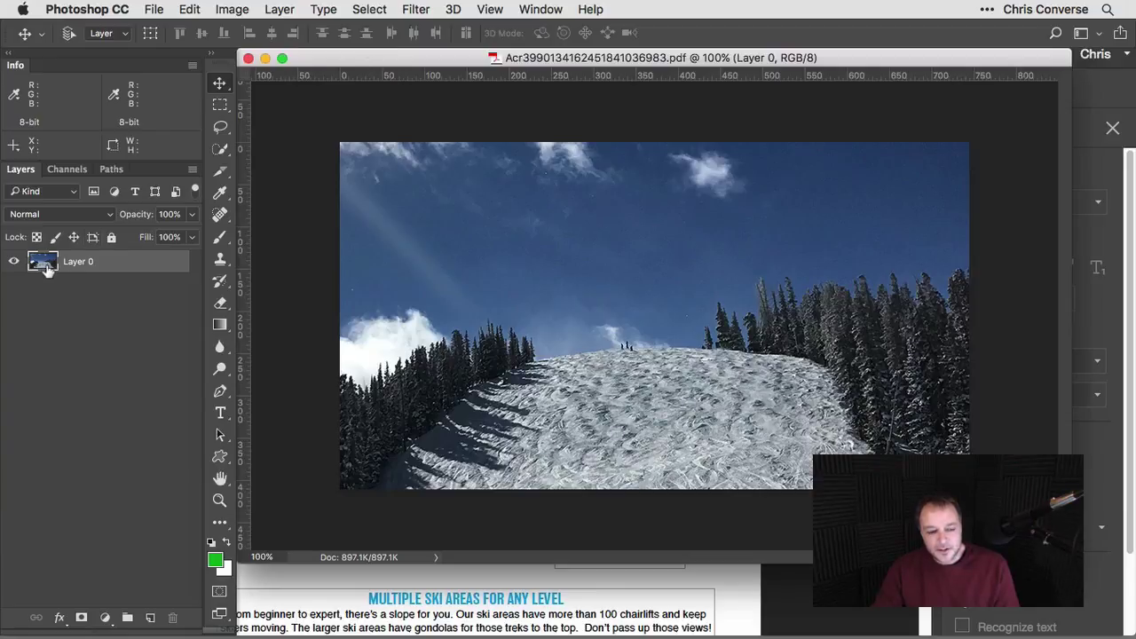
- Apply a Camera Raw Filter with Shadows raised to +28 on the banner photo
left_click(417, 11)
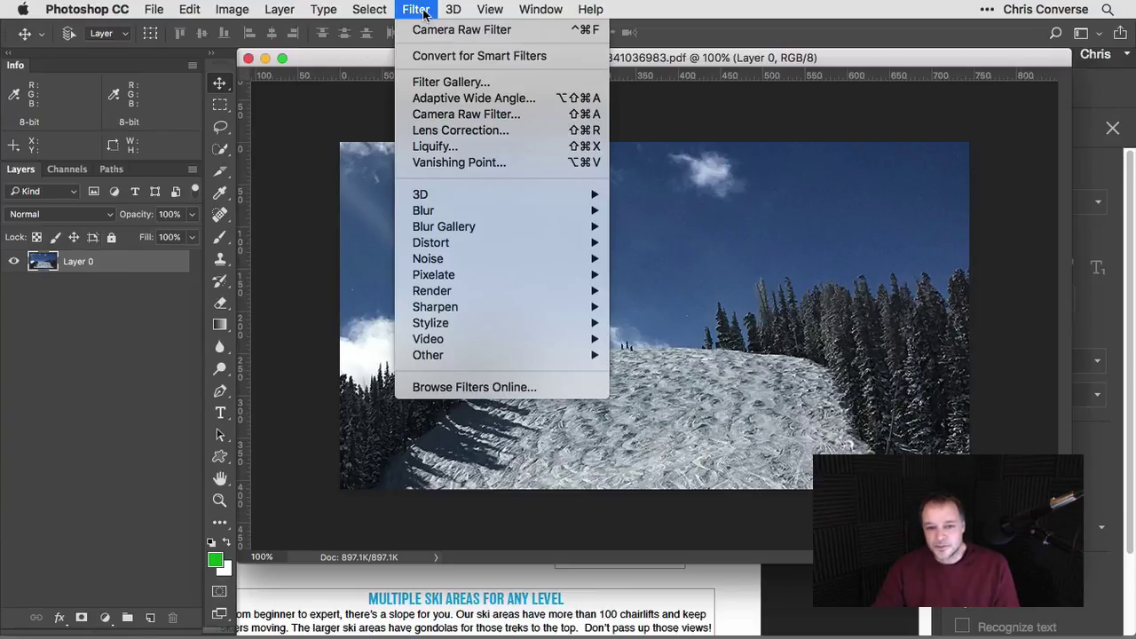
left_click(511, 117)
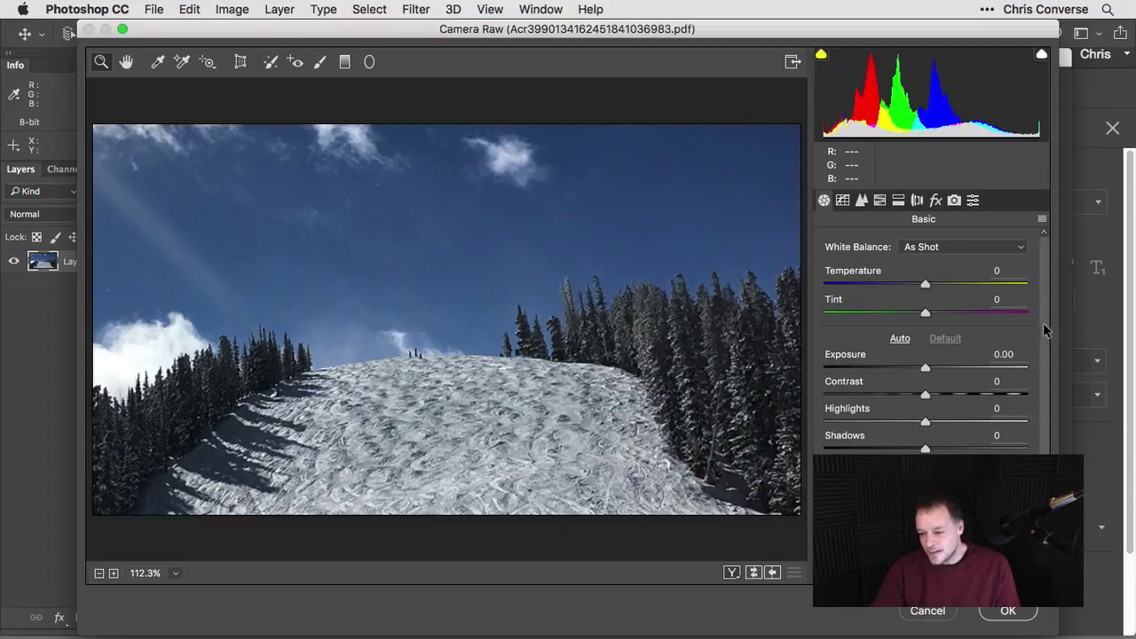
scroll(1043, 342, "down", 2)
scroll(1043, 342, "down", 1)
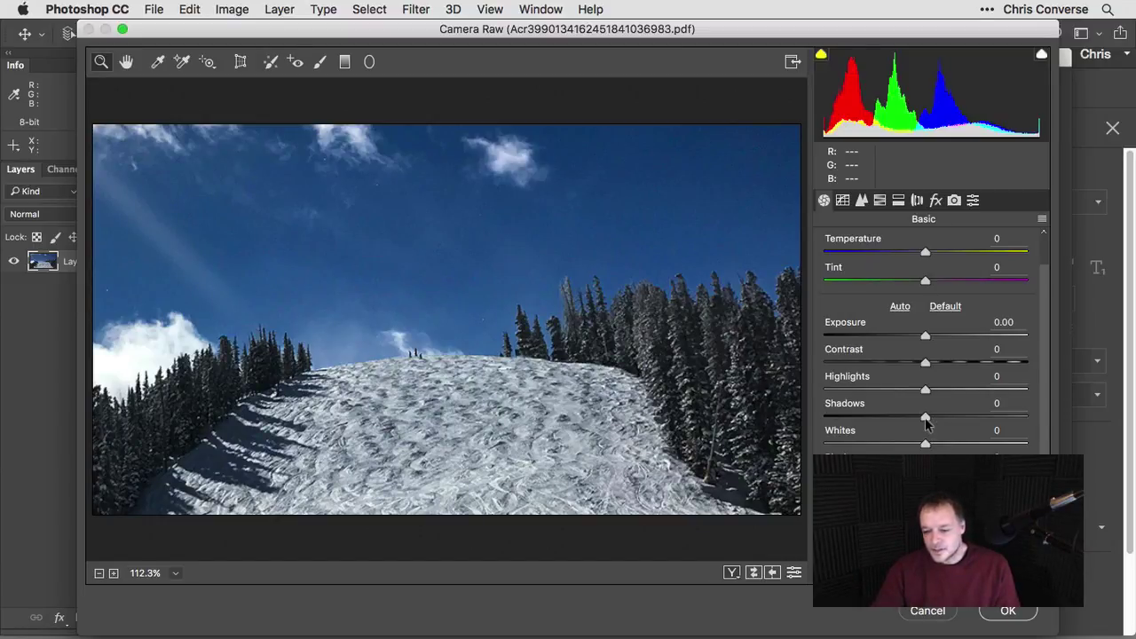
left_click_drag(928, 420, 953, 418)
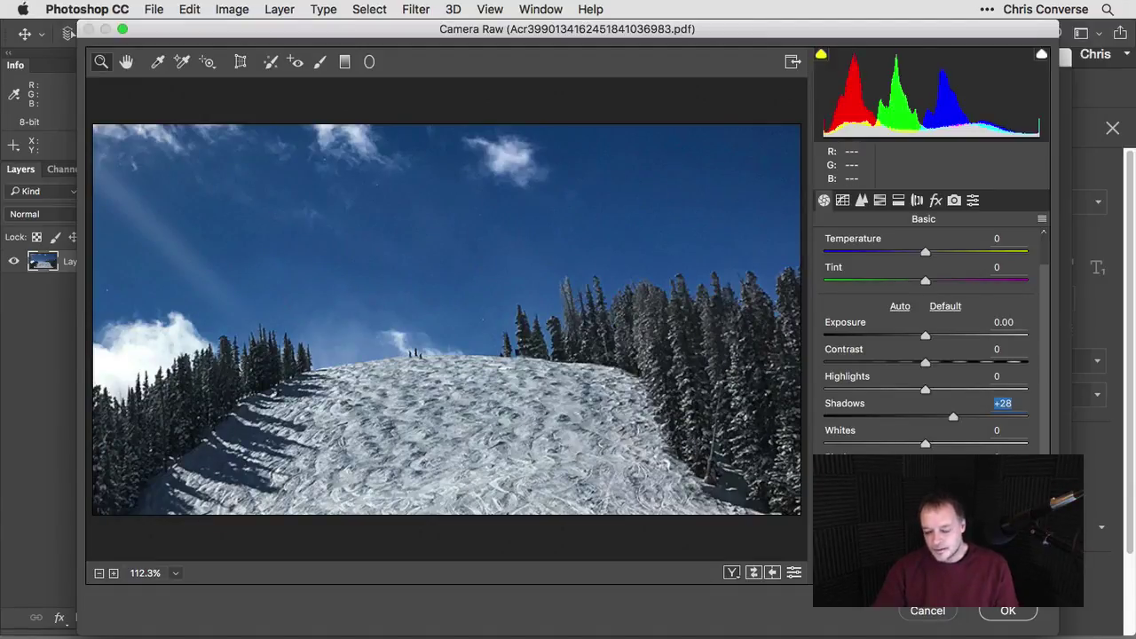
left_click(1016, 619)
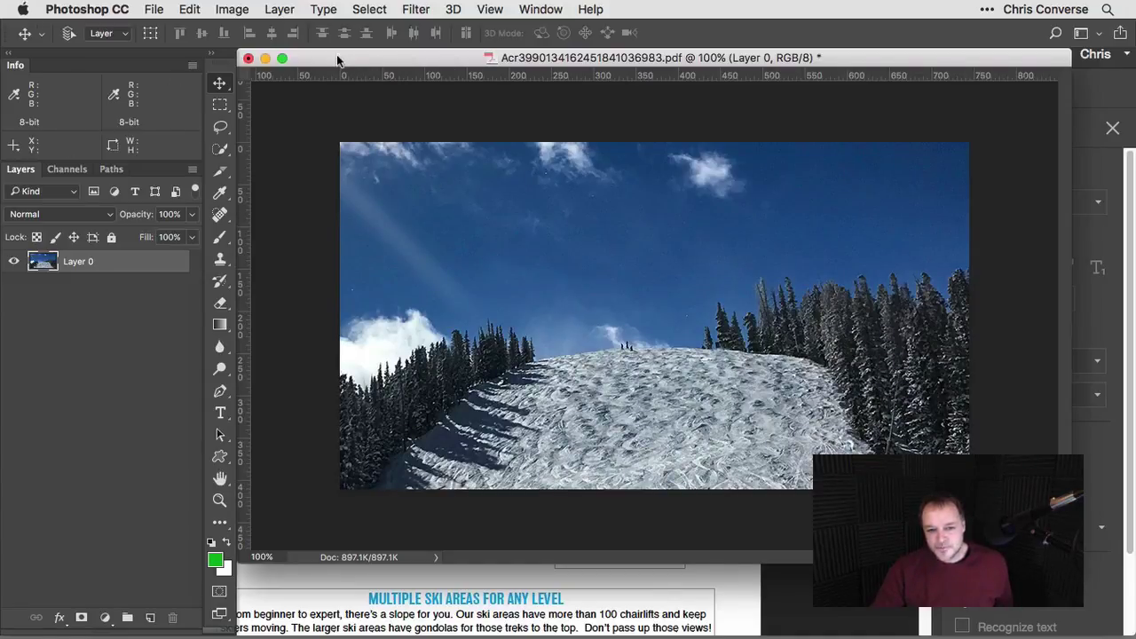
- Close the brightened photo in Photoshop, saving the changes back into the flyer
left_click_drag(337, 56, 401, 90)
left_click(153, 10)
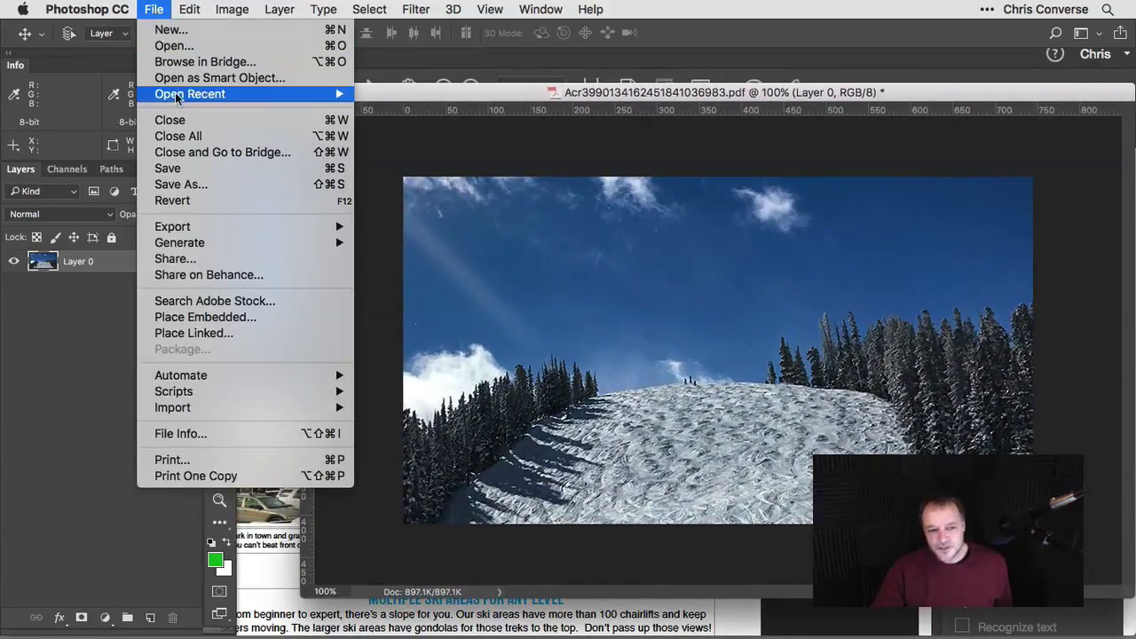
left_click(176, 121)
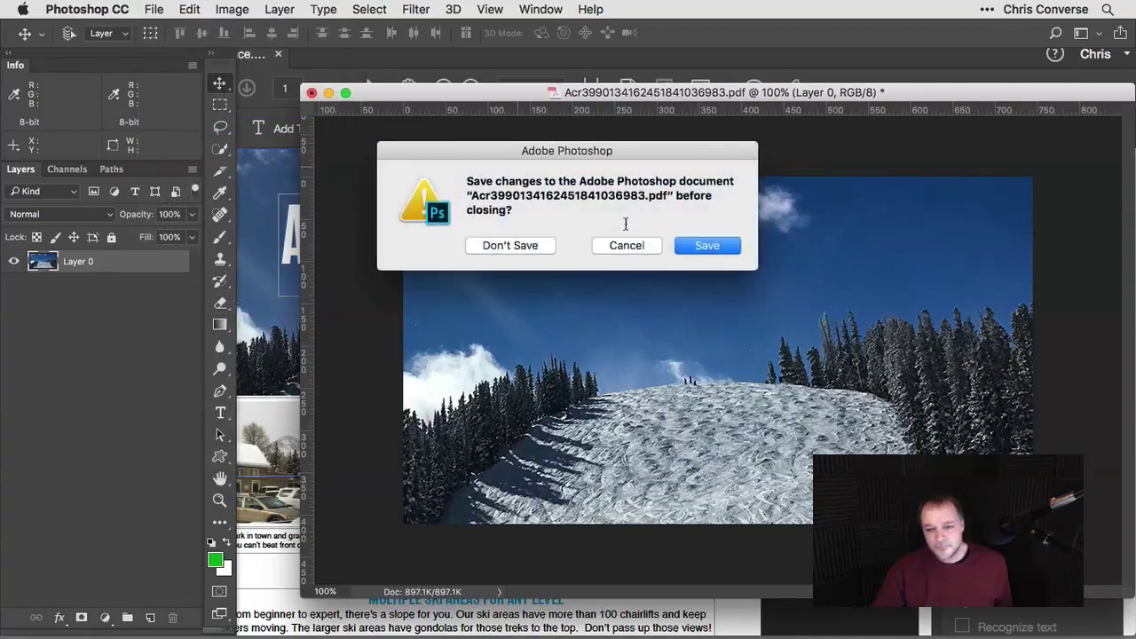
left_click(707, 246)
left_click(799, 271)
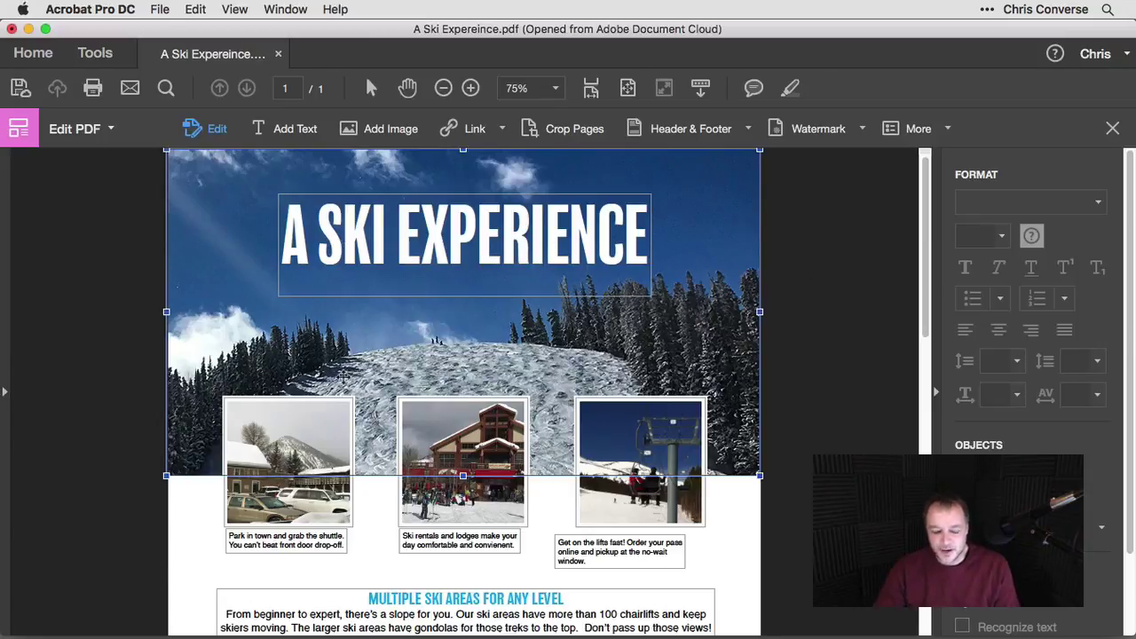
- Open the middle ski-rentals lodge photo via Edit Using > Adobe Photoshop, accepting the transparency warning
left_click(444, 512)
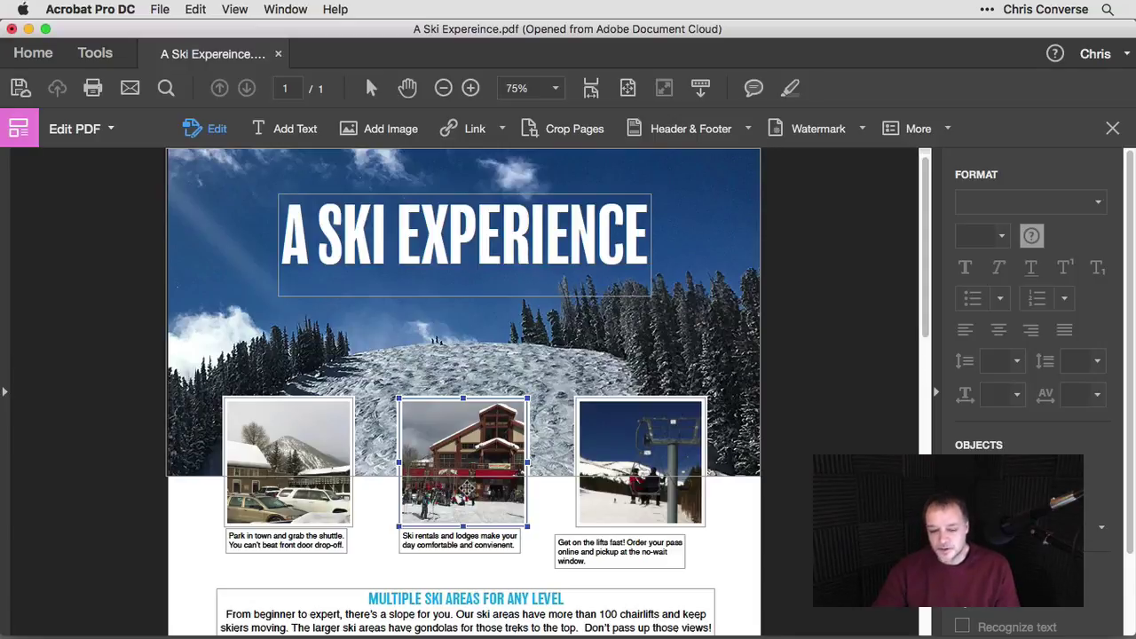
right_click(469, 492)
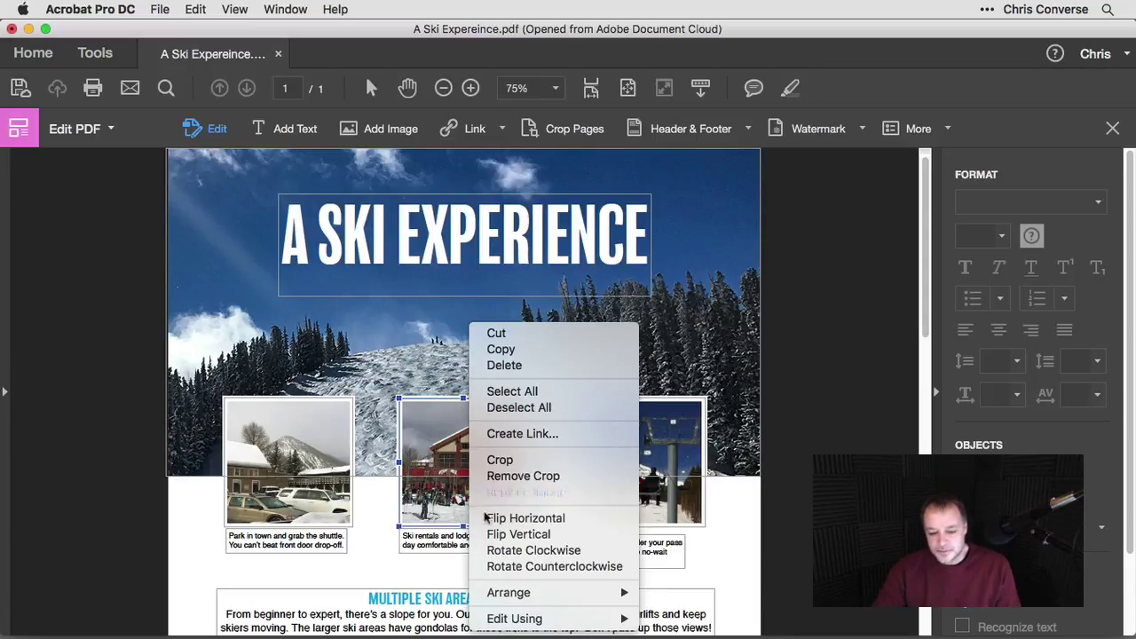
mouse_move(533, 624)
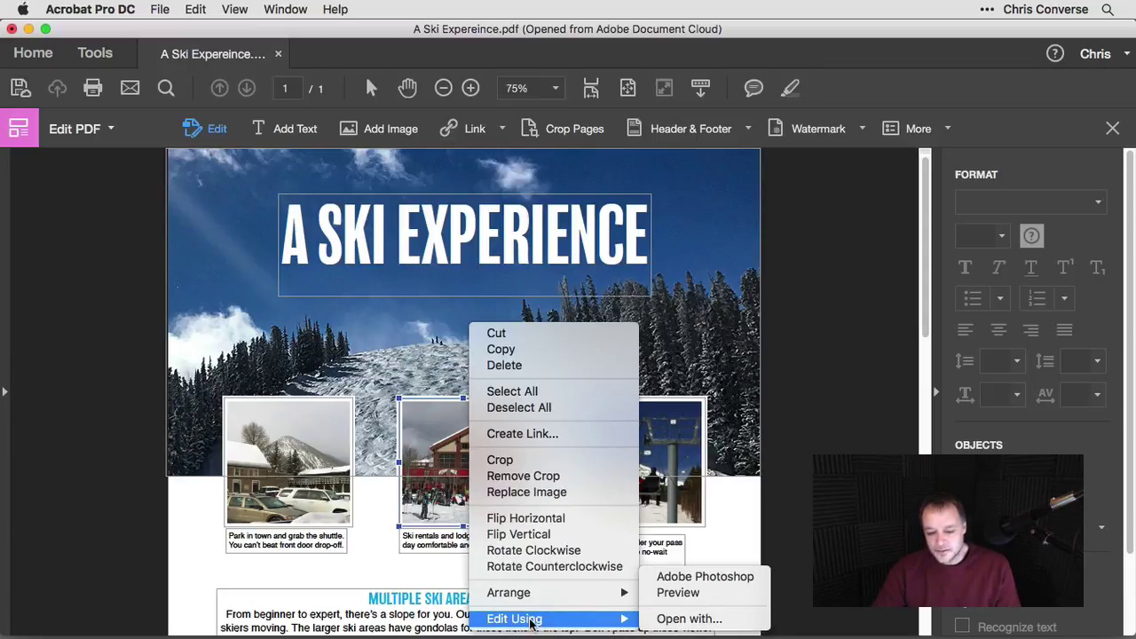
left_click(690, 578)
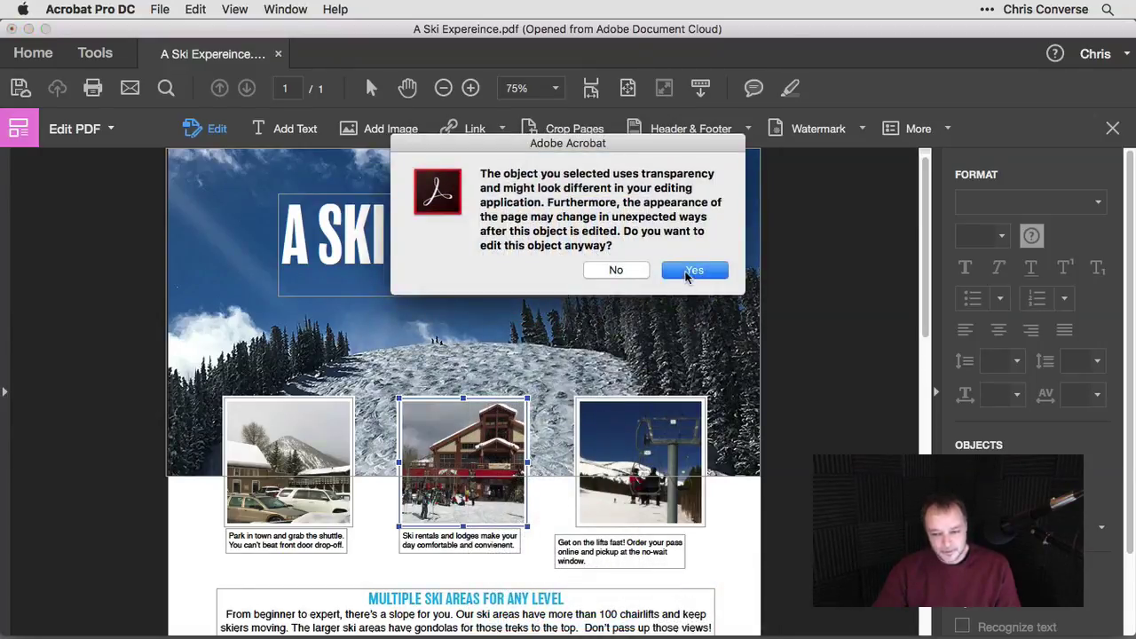
left_click(687, 271)
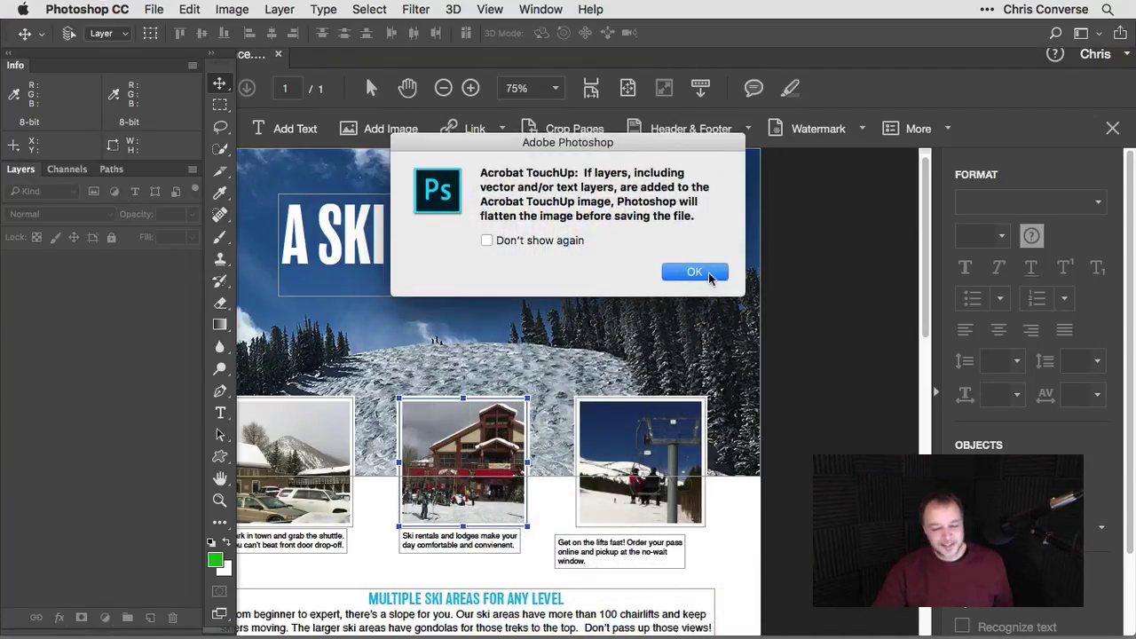
- Place lodge.jpg into the image and scale it with Free Transform to fill the frame
left_click(694, 272)
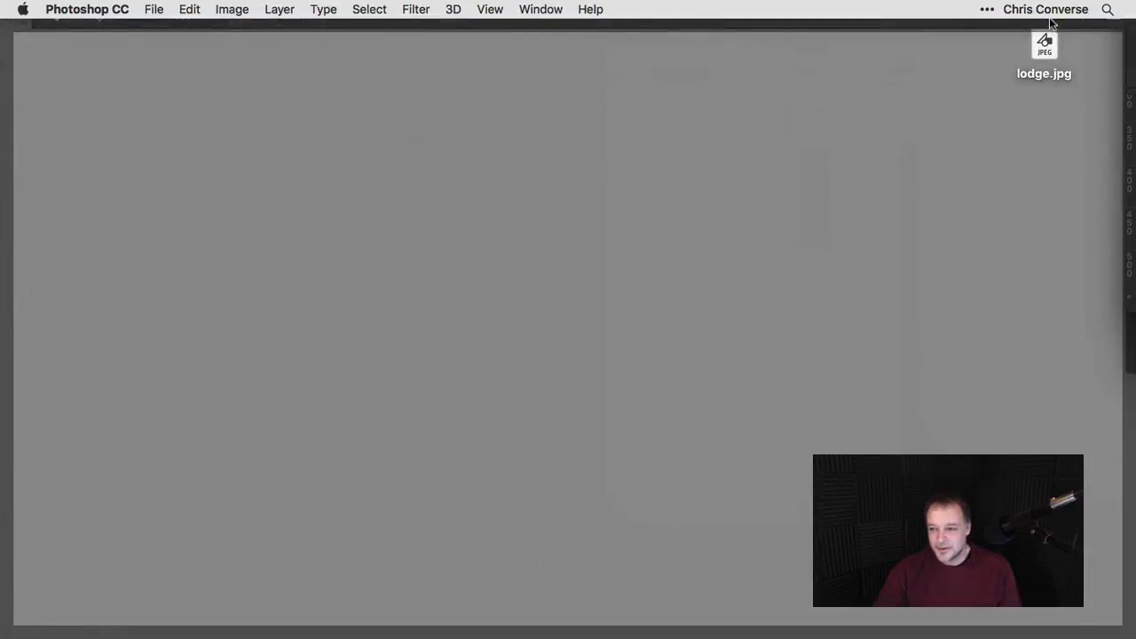
left_click_drag(1046, 48, 462, 194)
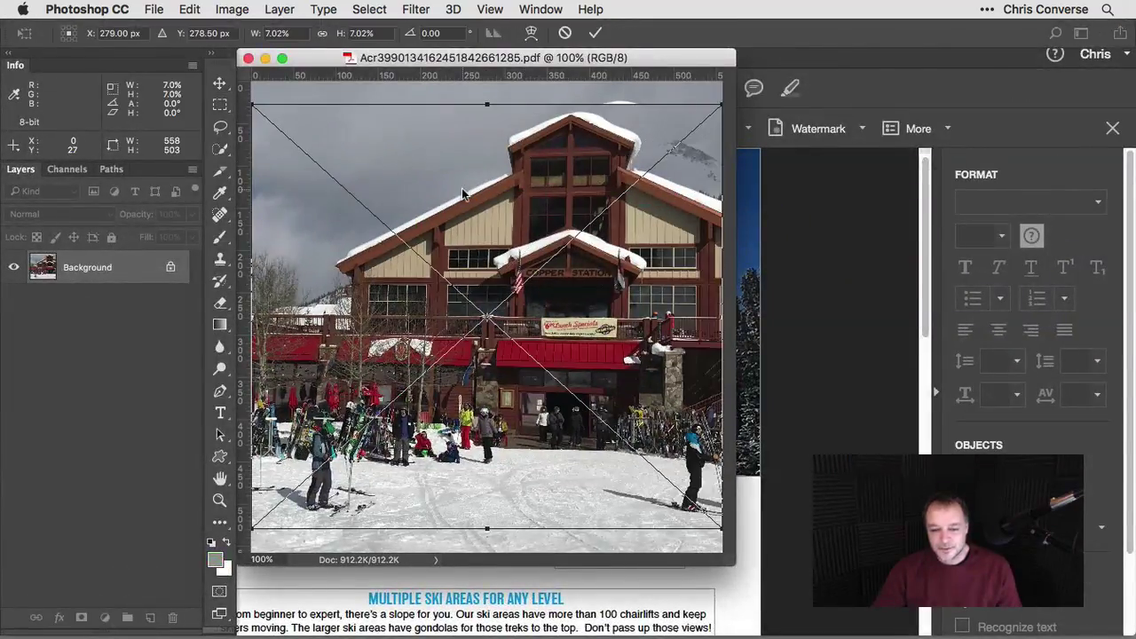
left_click_drag(726, 562, 980, 636)
left_click_drag(844, 562, 995, 629)
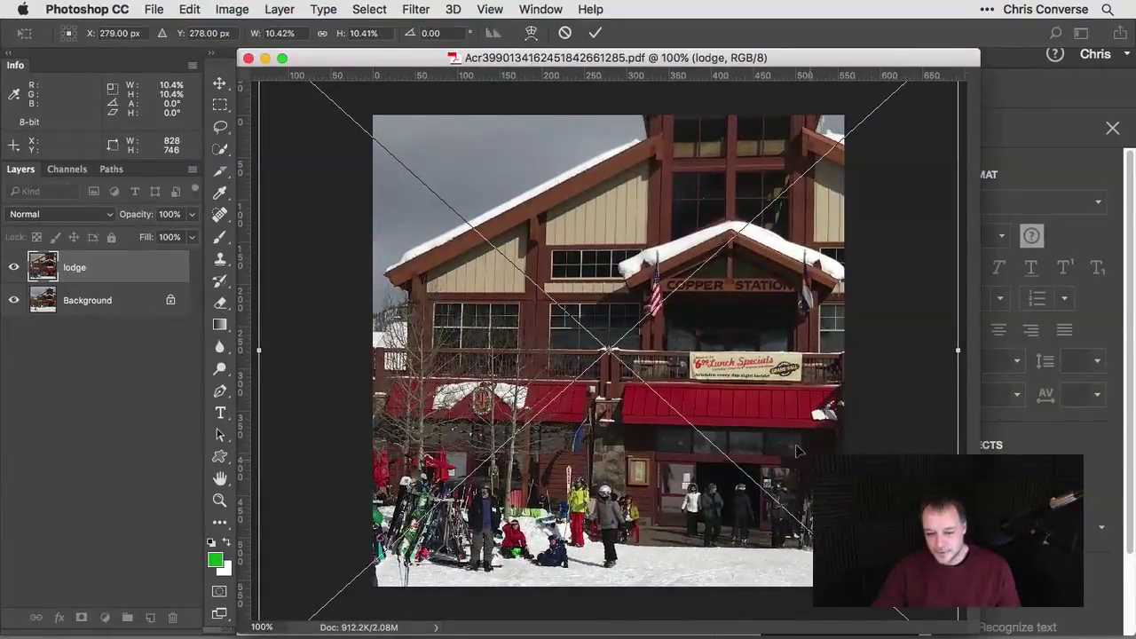
left_click_drag(779, 419, 769, 421)
key("Return")
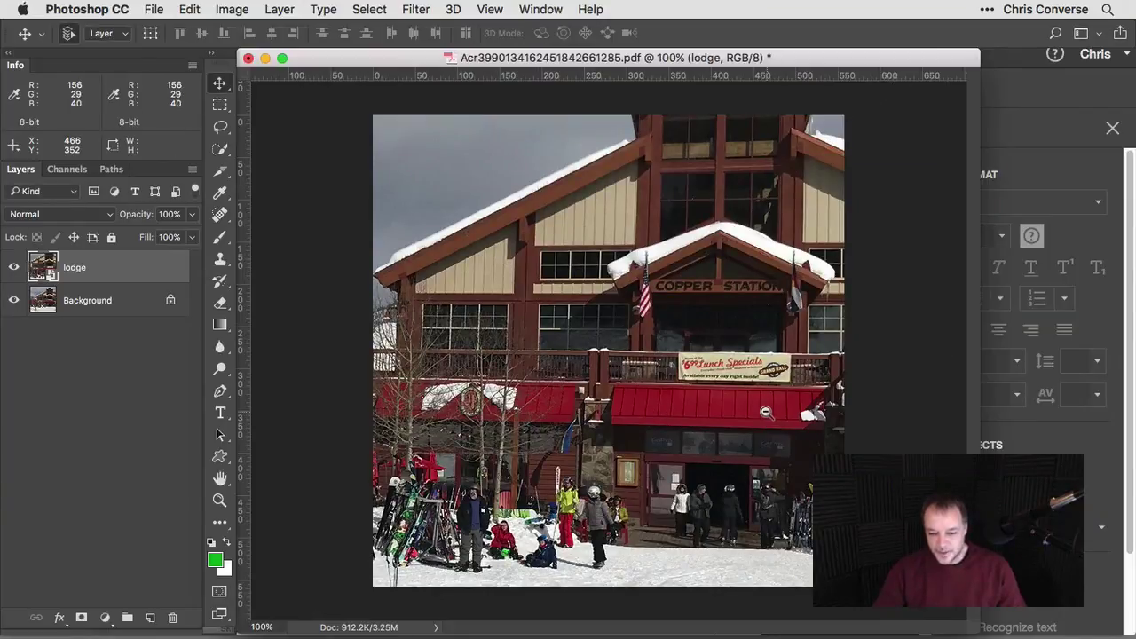
- Rotate the lodge photo about 1° and return the view to 100%
key("super+minus")
key("super+t")
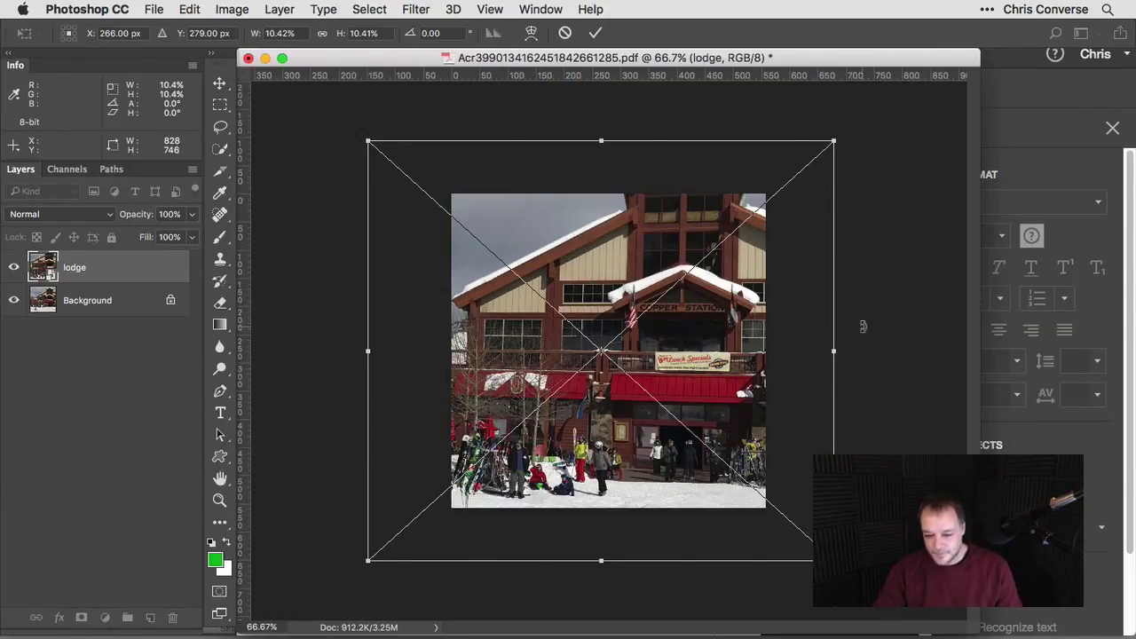
mouse_move(862, 325)
left_mouse_down()
mouse_move(866, 352)
mouse_move(865, 325)
left_mouse_up()
key("Return")
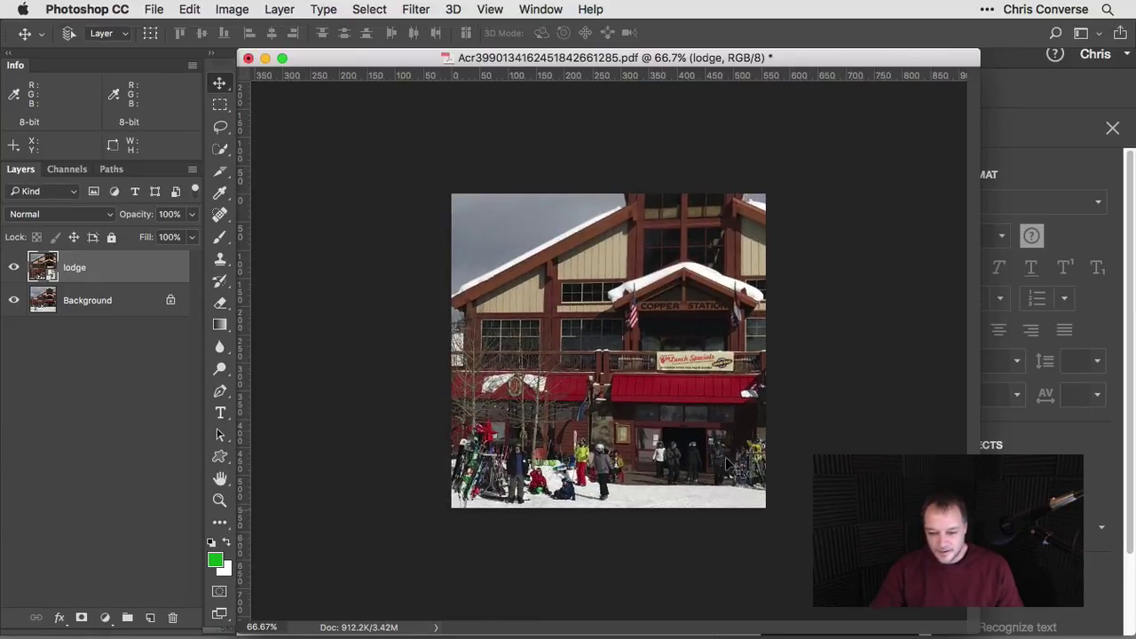
key("super+1")
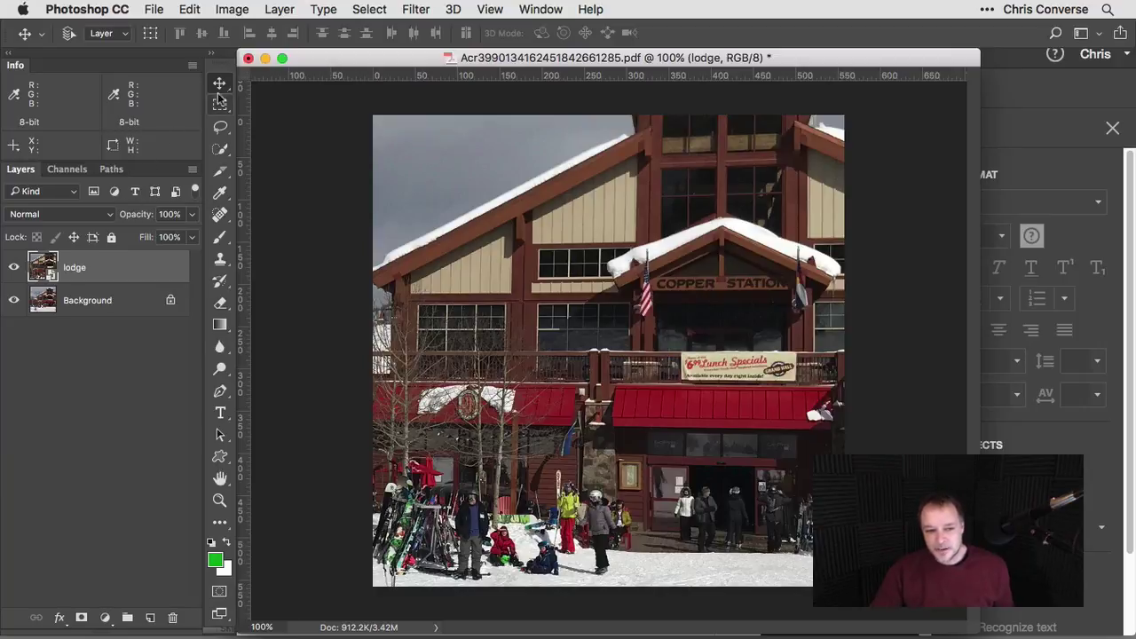
- Save the edited lodge photo back into the flyer and scroll down the page in Acrobat
left_click(248, 59)
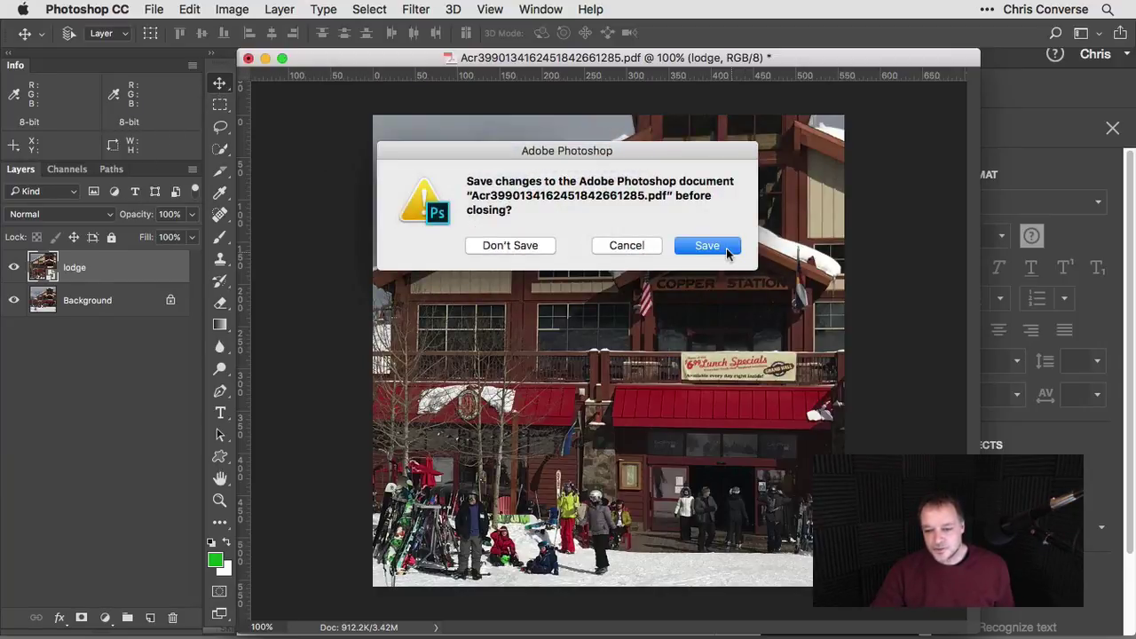
left_click(725, 250)
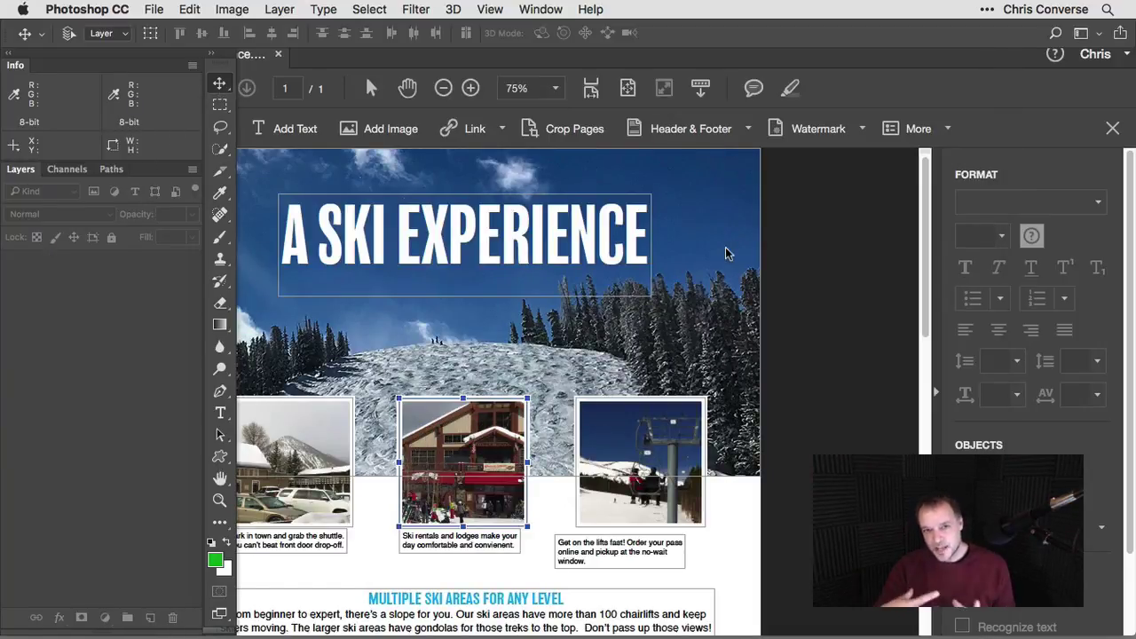
left_click(800, 223)
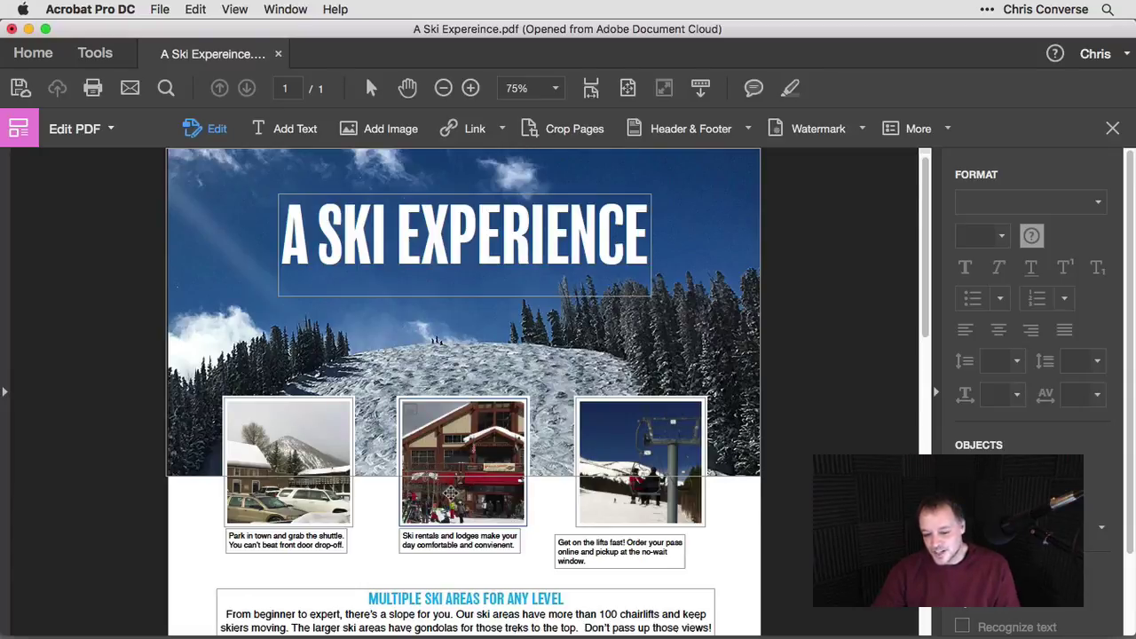
left_click_drag(926, 310, 930, 618)
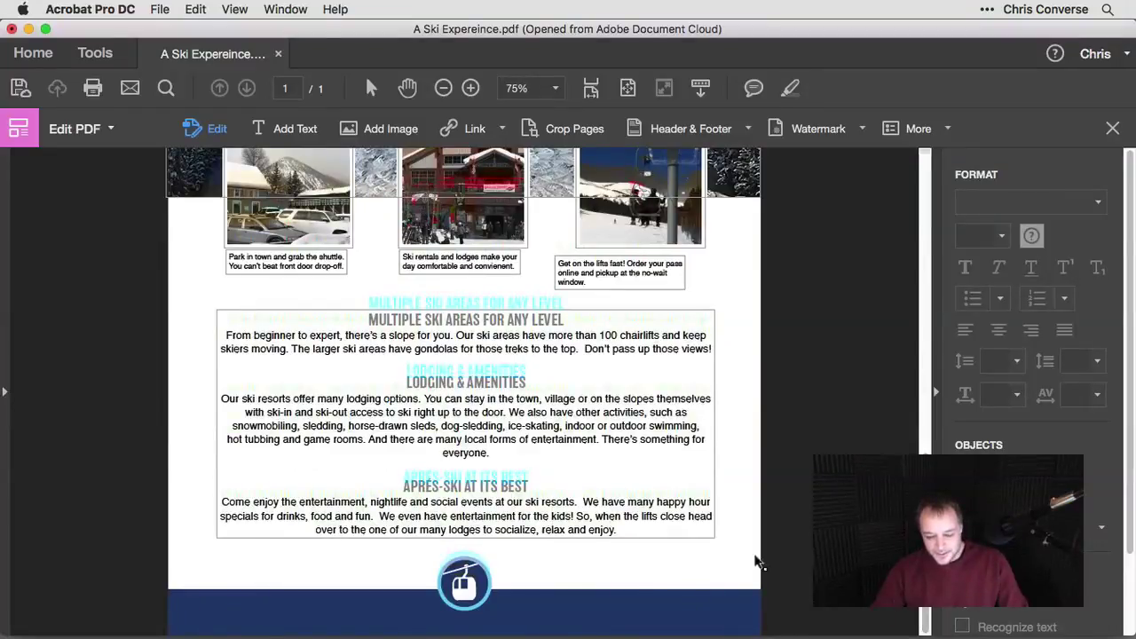
- Zoom in on the gondola icon at the flyer's bottom and select it
left_click_drag(394, 542, 533, 634)
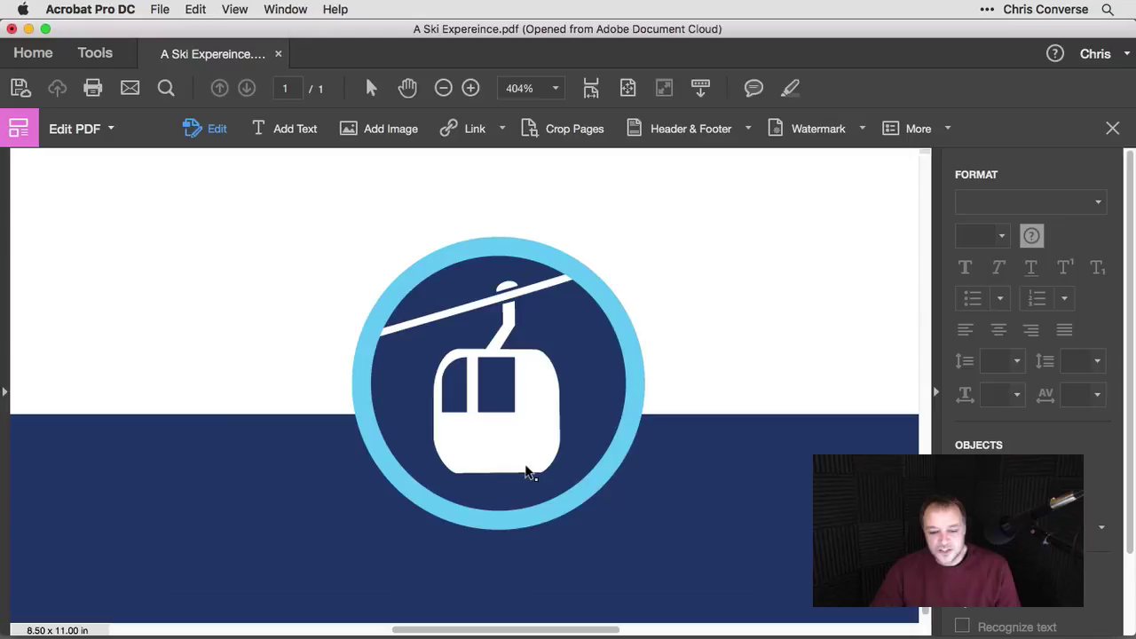
left_click(527, 473)
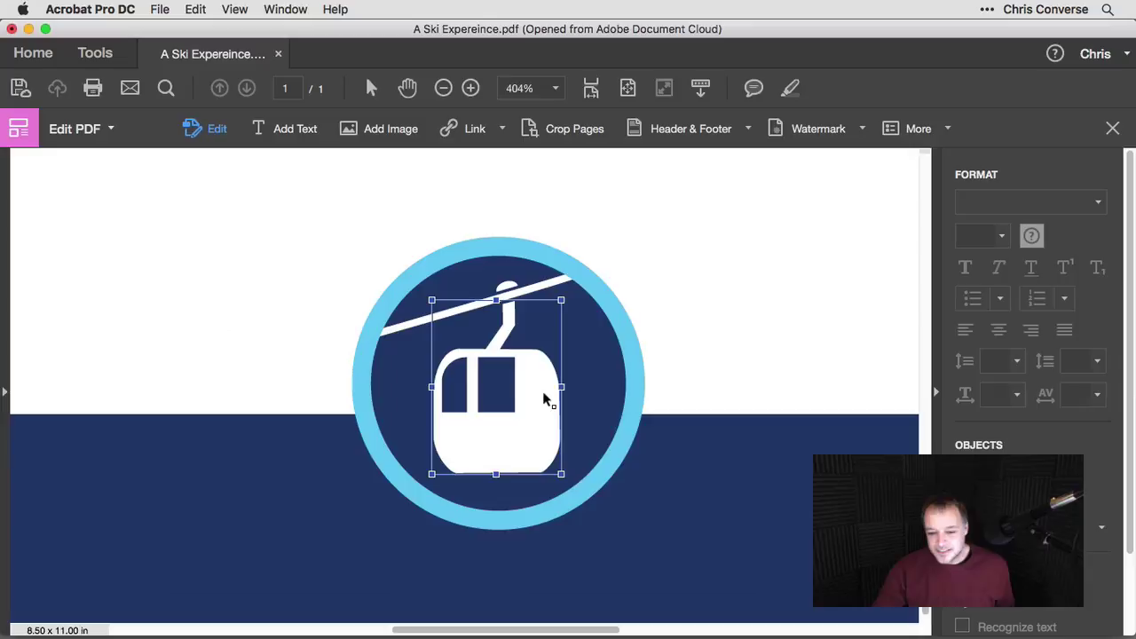
key("Escape")
- Try moving the gondola toward the circle's lower right, undo it, and bring up its context menu
left_click(526, 459)
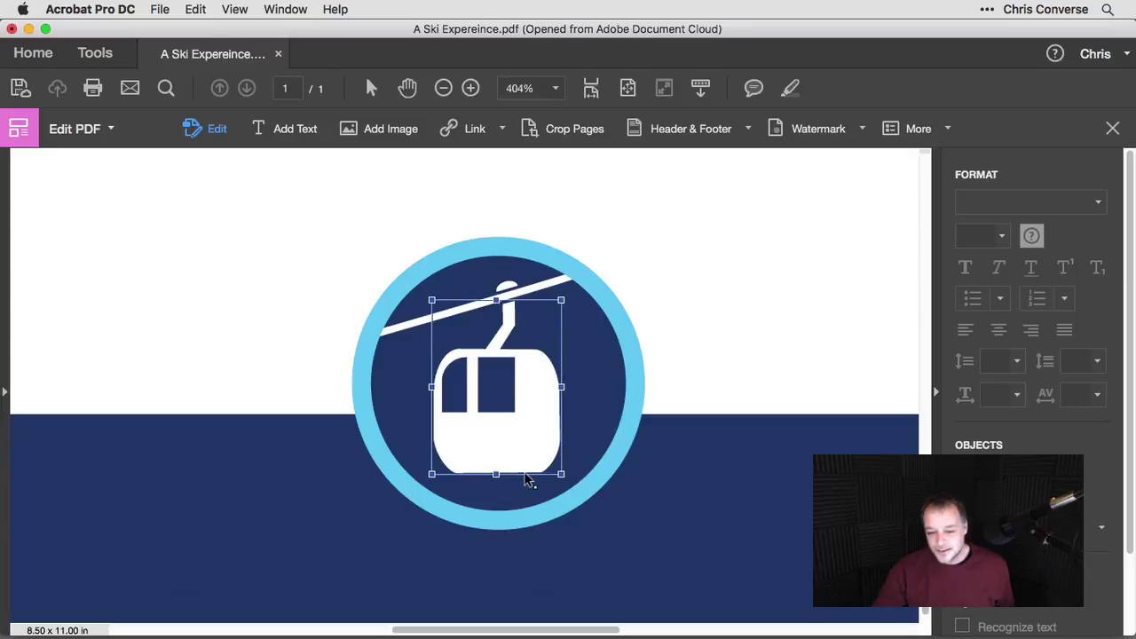
left_click_drag(529, 476, 631, 502)
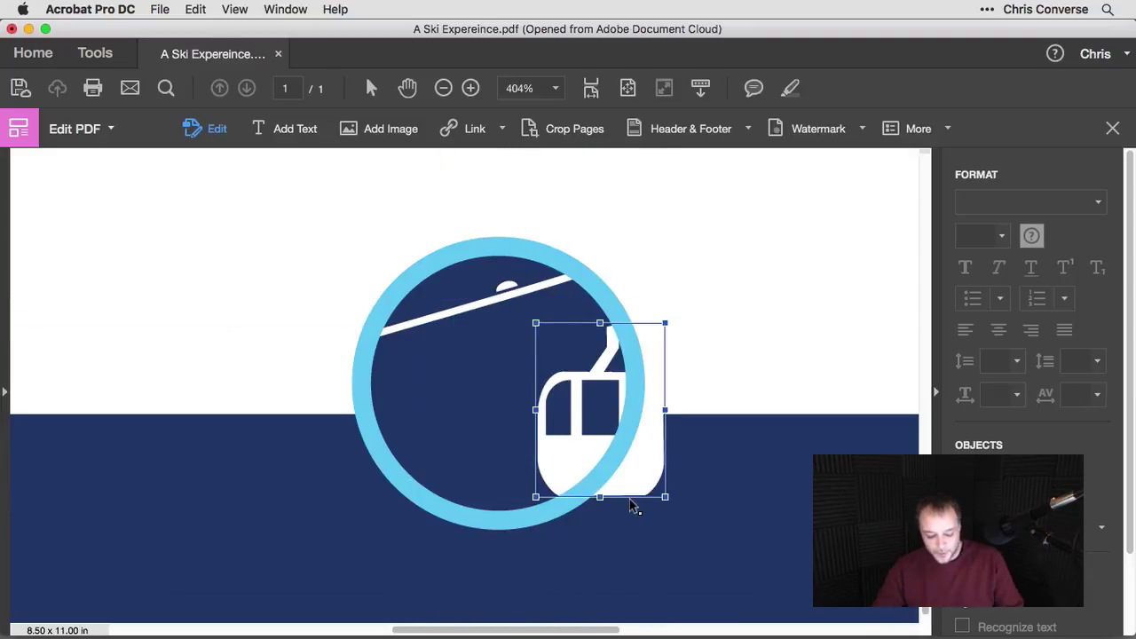
key("super+z")
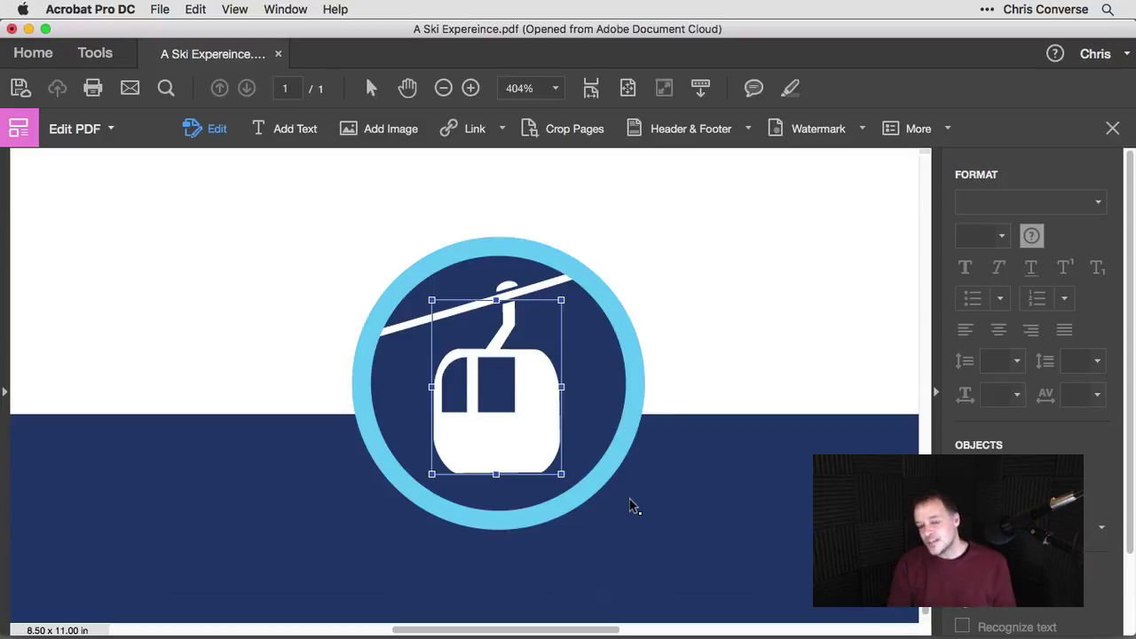
right_click(532, 428)
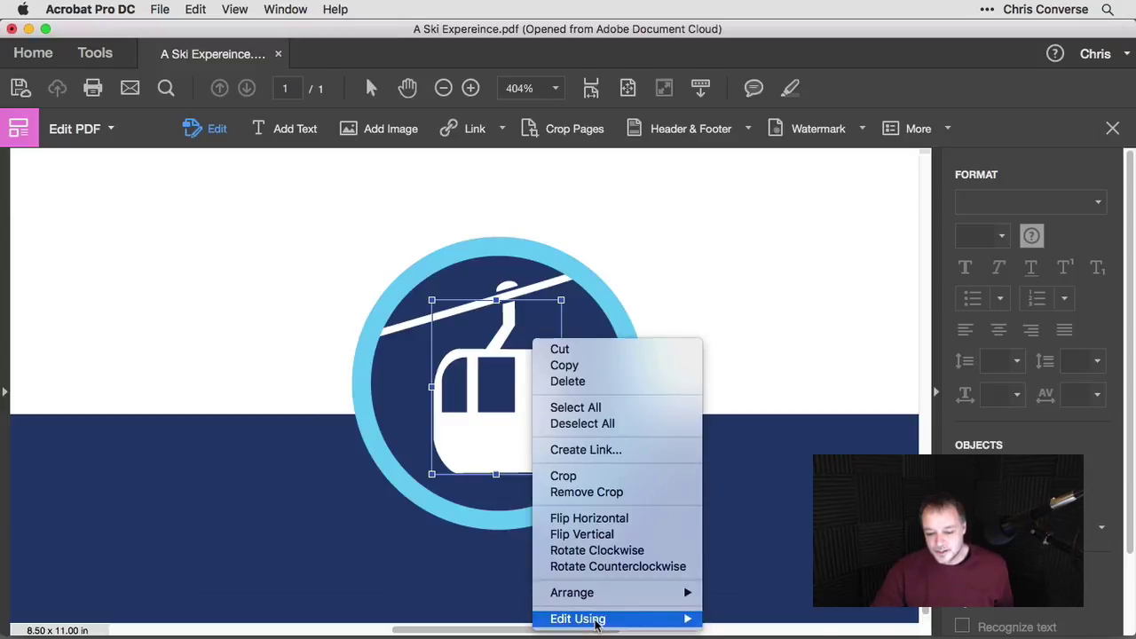
- Edit the gondola icon in Illustrator despite the transparency warning, in Outline view at 1600%
mouse_move(700, 624)
left_click(761, 593)
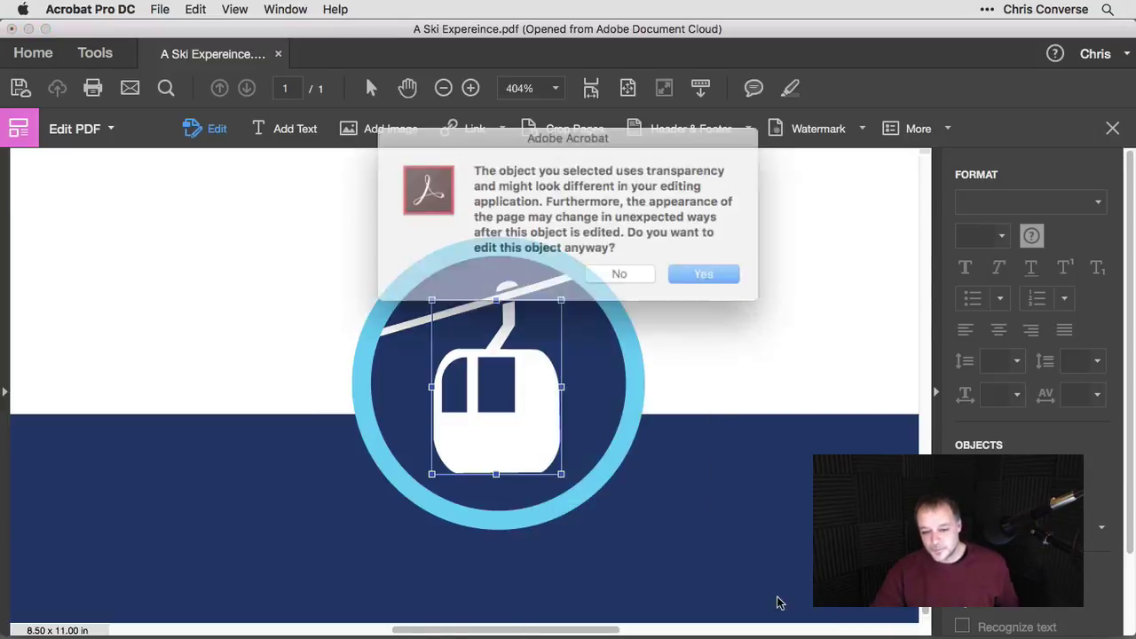
left_click(692, 270)
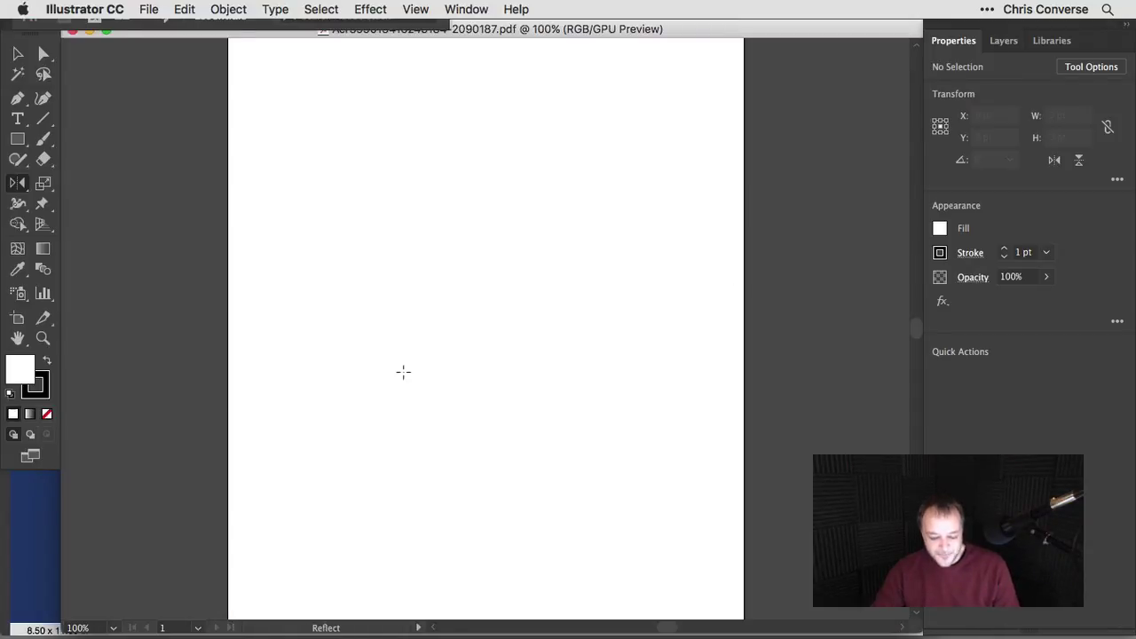
left_click(415, 8)
left_click(430, 30)
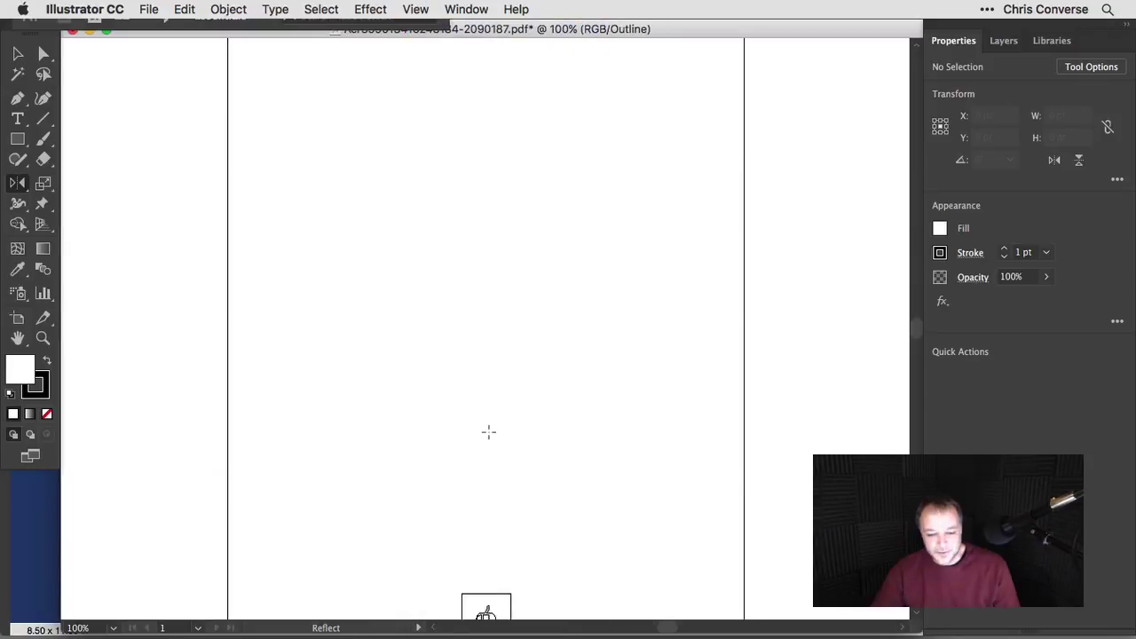
left_click_drag(497, 471, 505, 358)
key("super+space")
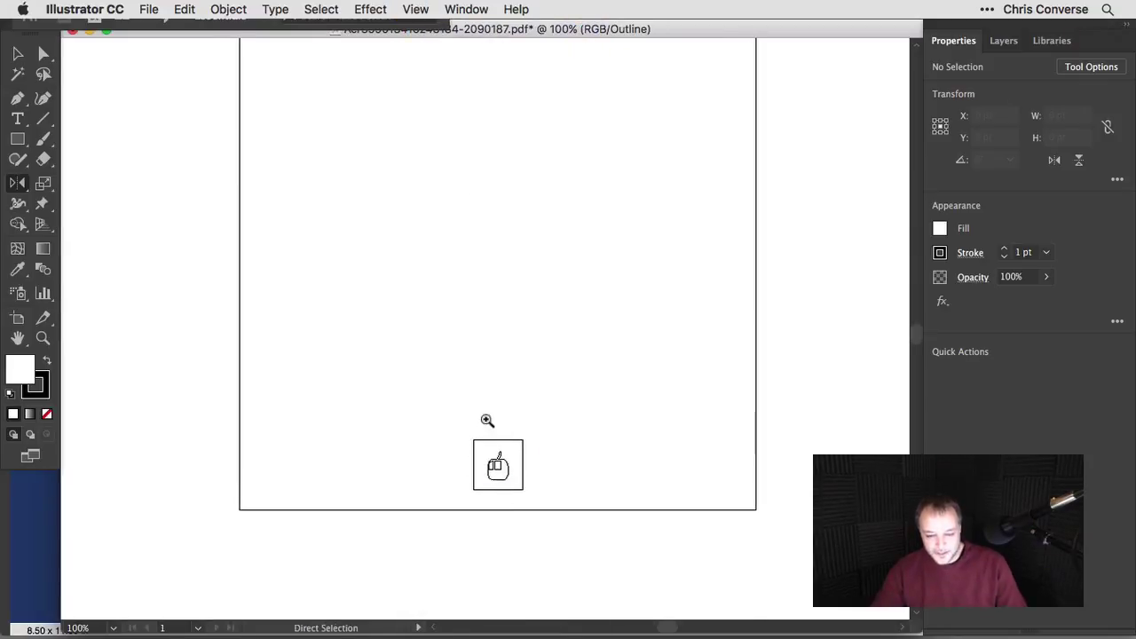
left_click_drag(459, 436, 530, 496)
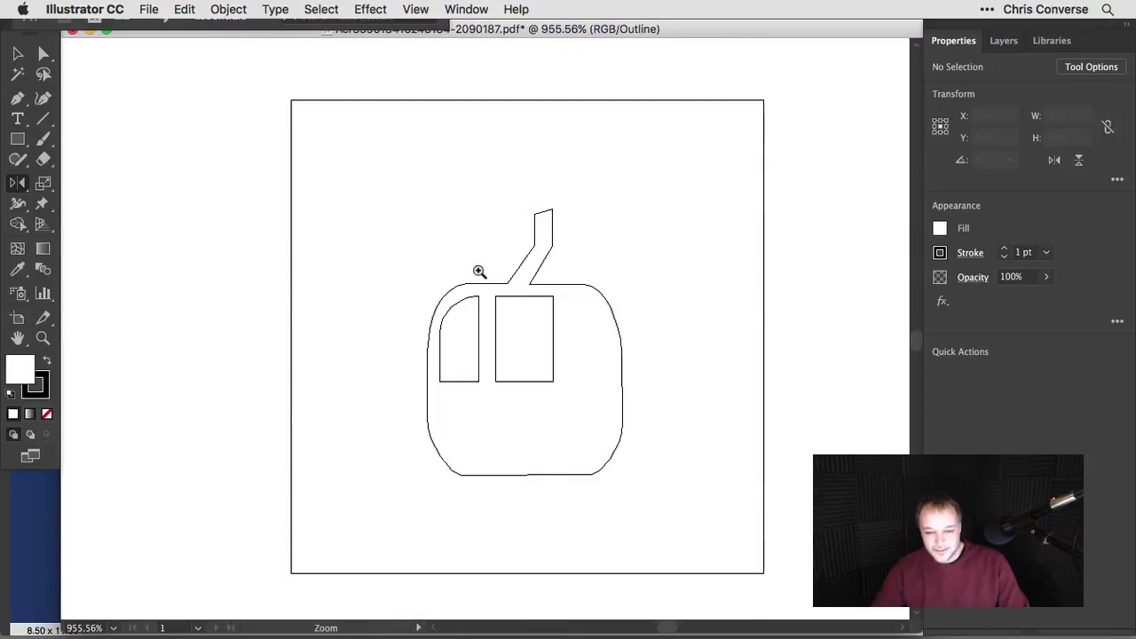
left_click(481, 270)
left_click(520, 314)
left_click_drag(550, 354, 462, 177)
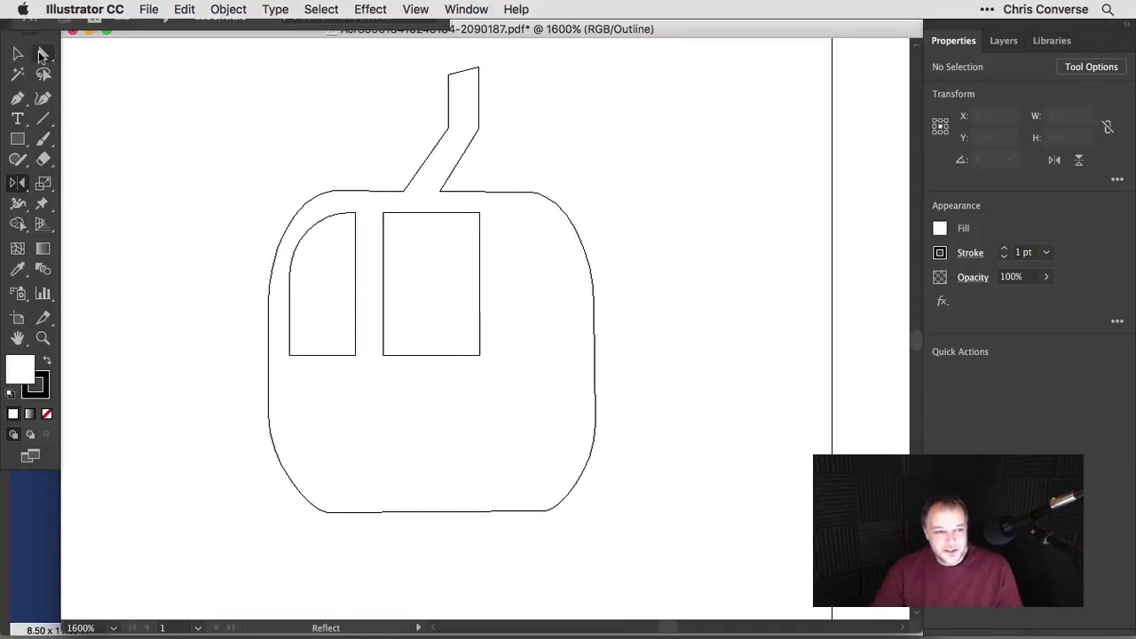
- Copy the rounded left window to the gondola's right side and mirror it horizontally
left_click(41, 54)
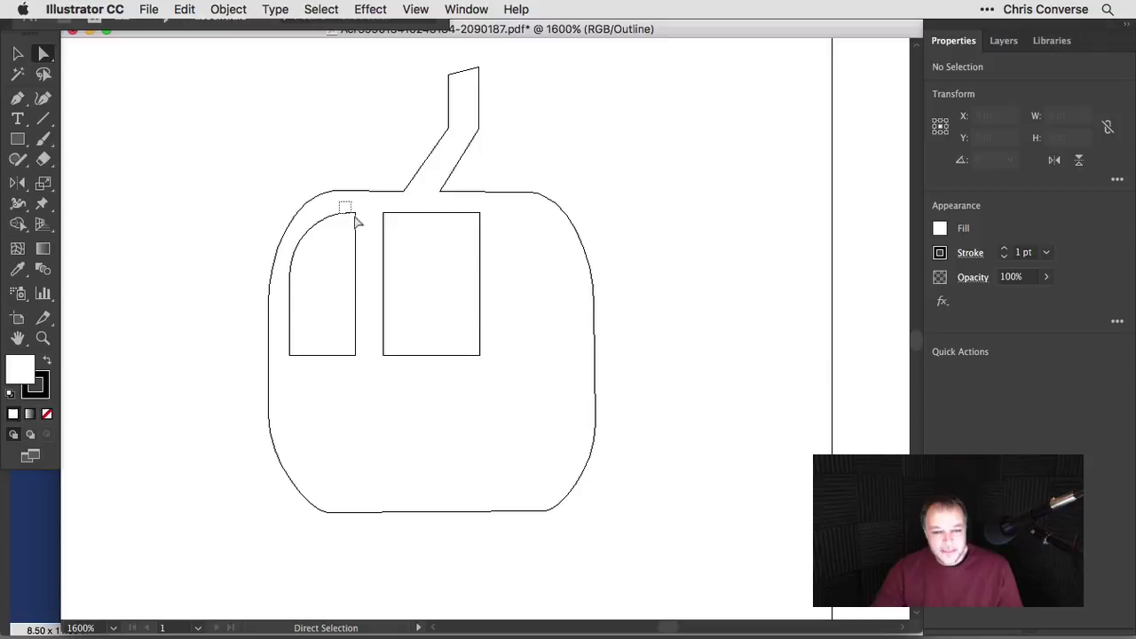
left_click(352, 213)
left_click(288, 354, "shift")
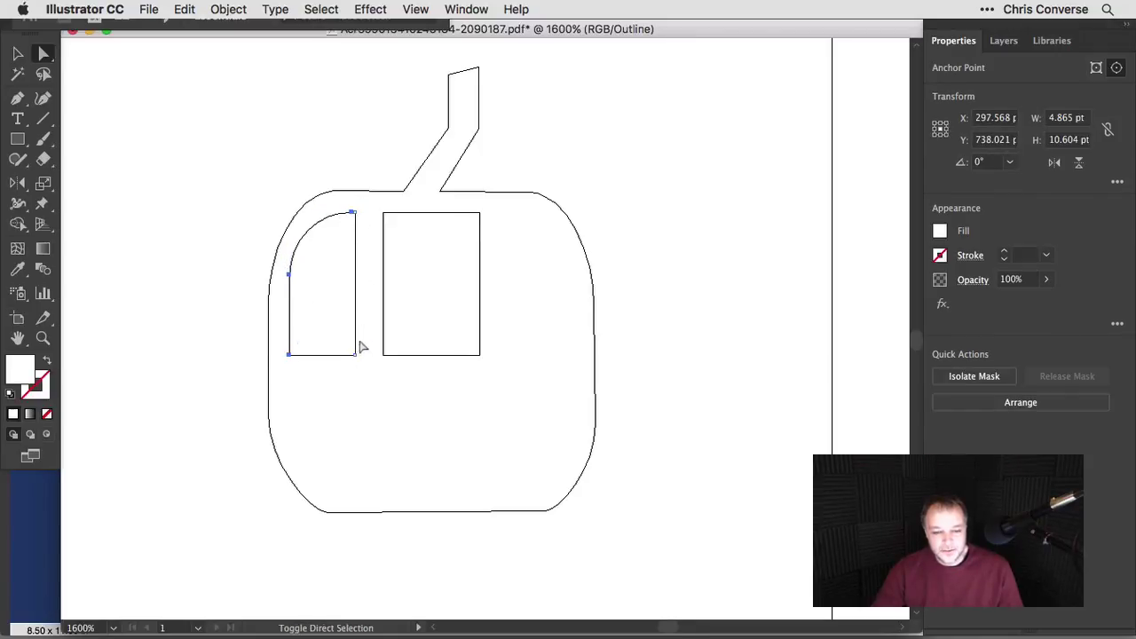
left_click(355, 354, "shift")
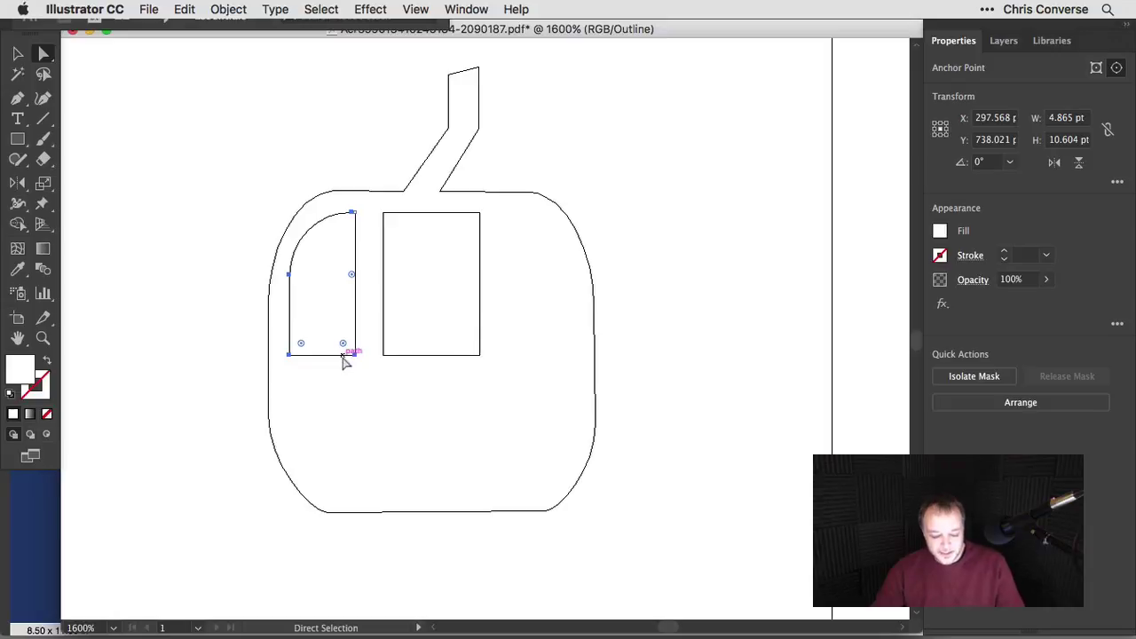
key("alt")
left_click_drag(345, 359, 557, 385)
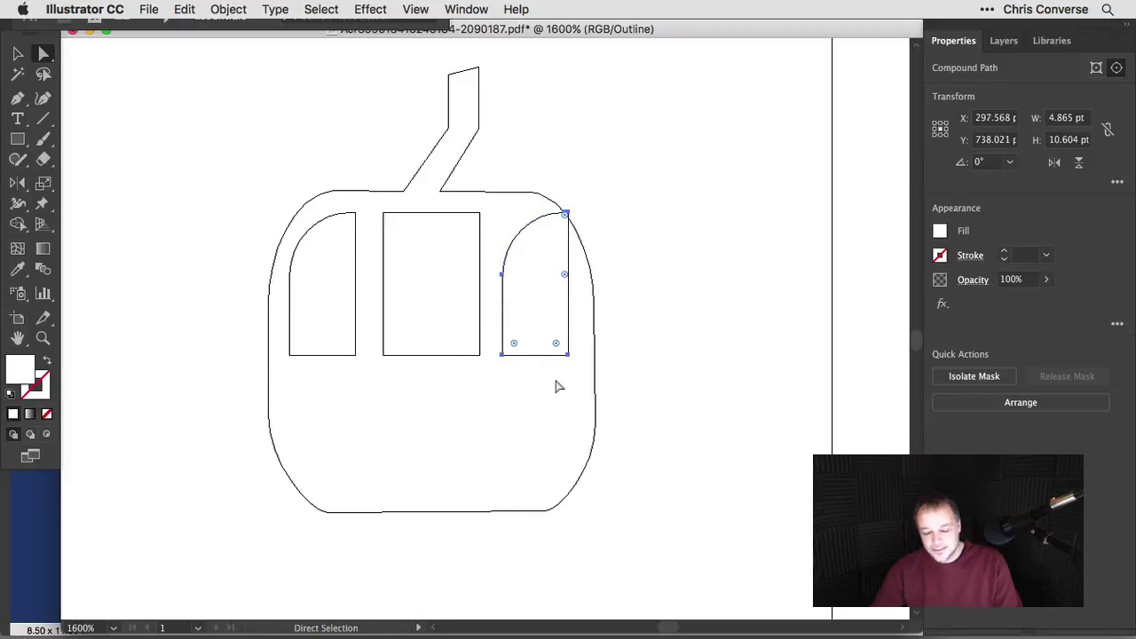
left_click(20, 185)
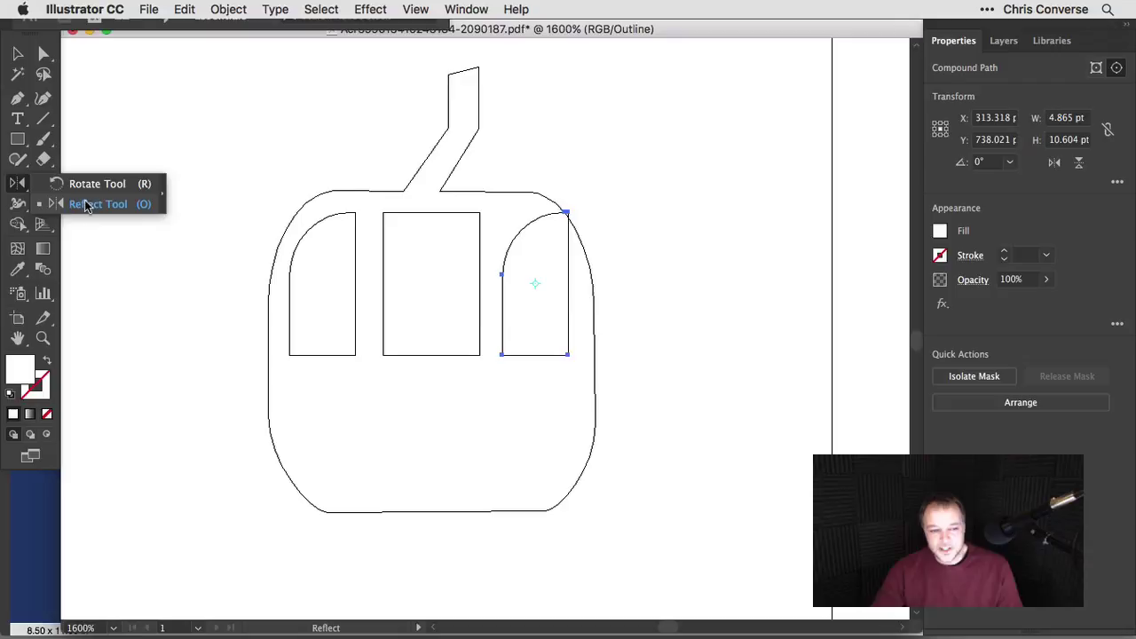
left_click_drag(524, 266, 558, 269)
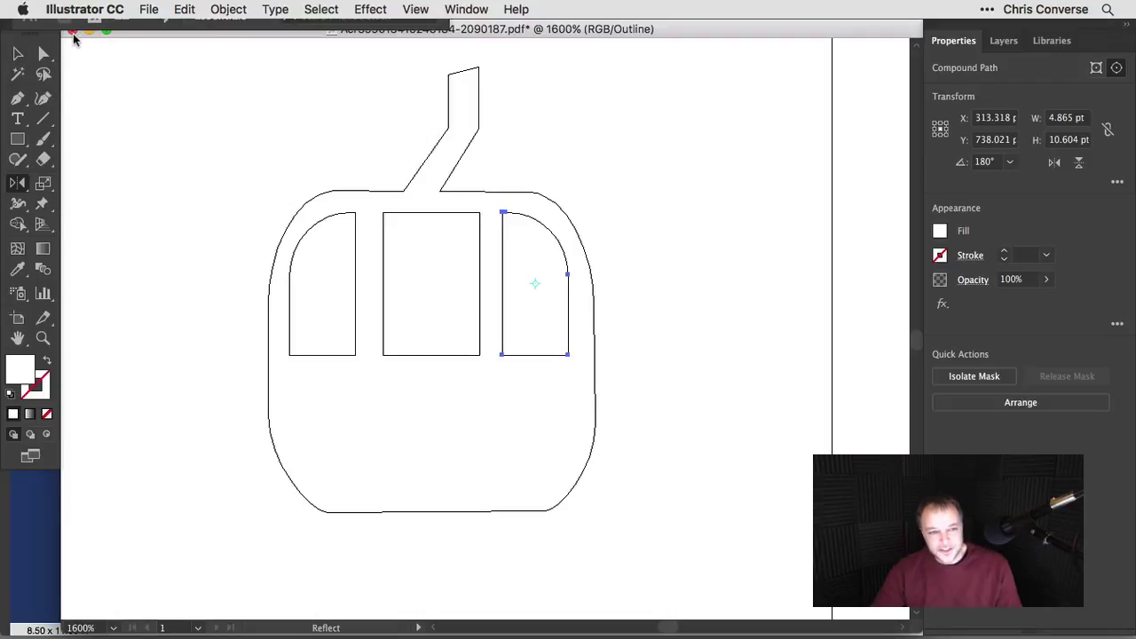
- Save the three-window gondola icon back into the PDF, then save the flyer to Document Cloud
left_click(73, 32)
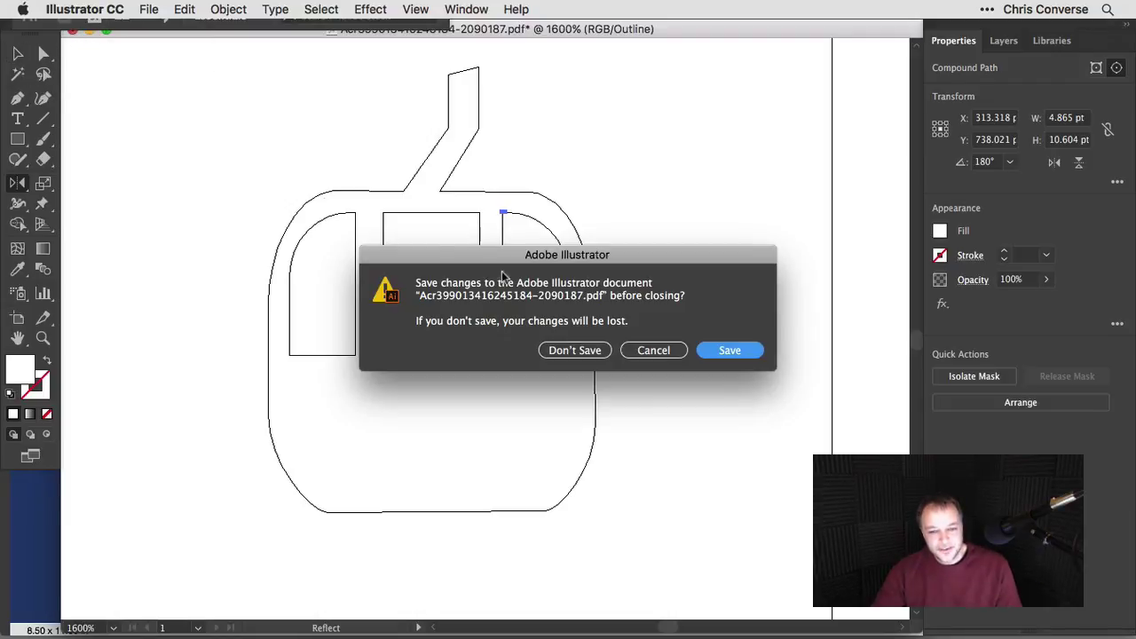
left_click(734, 352)
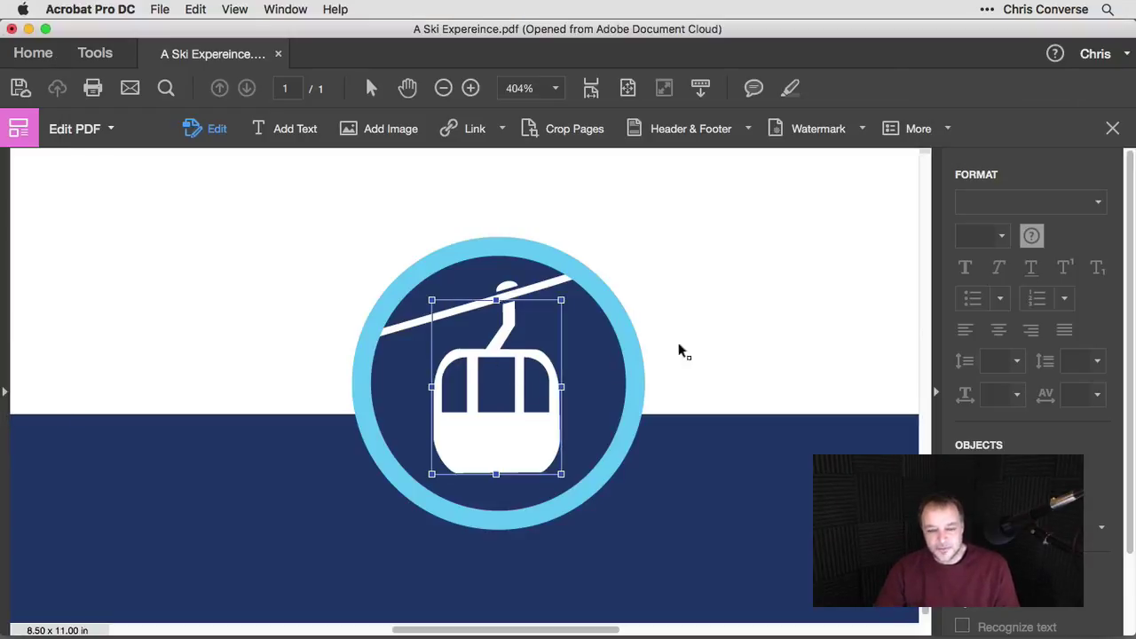
left_click(730, 345)
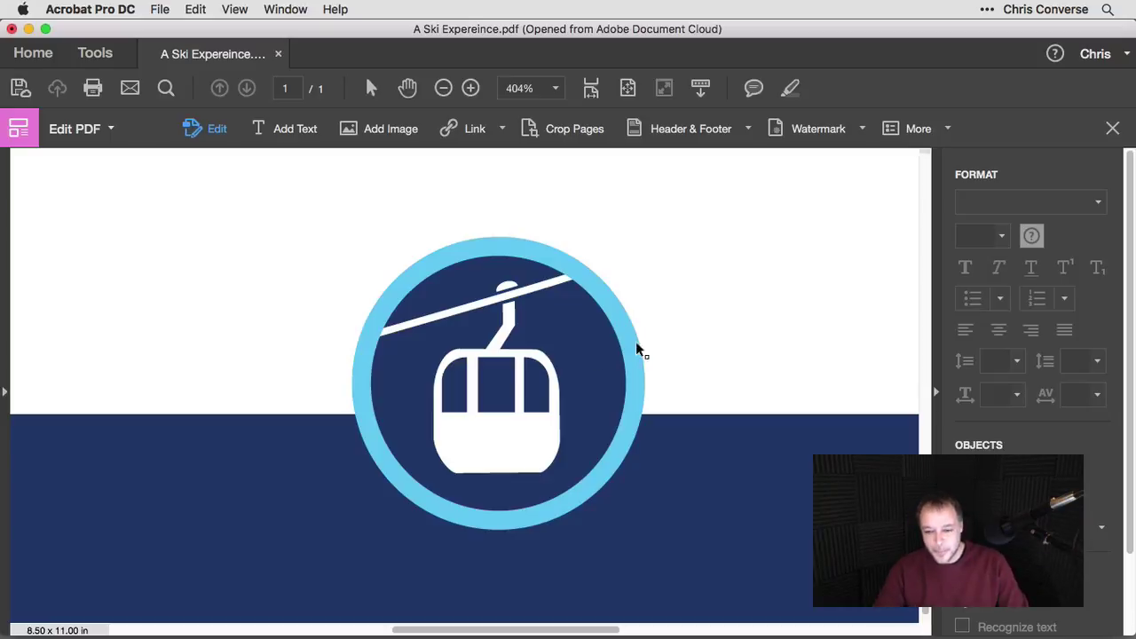
left_click(159, 9)
left_click(165, 90)
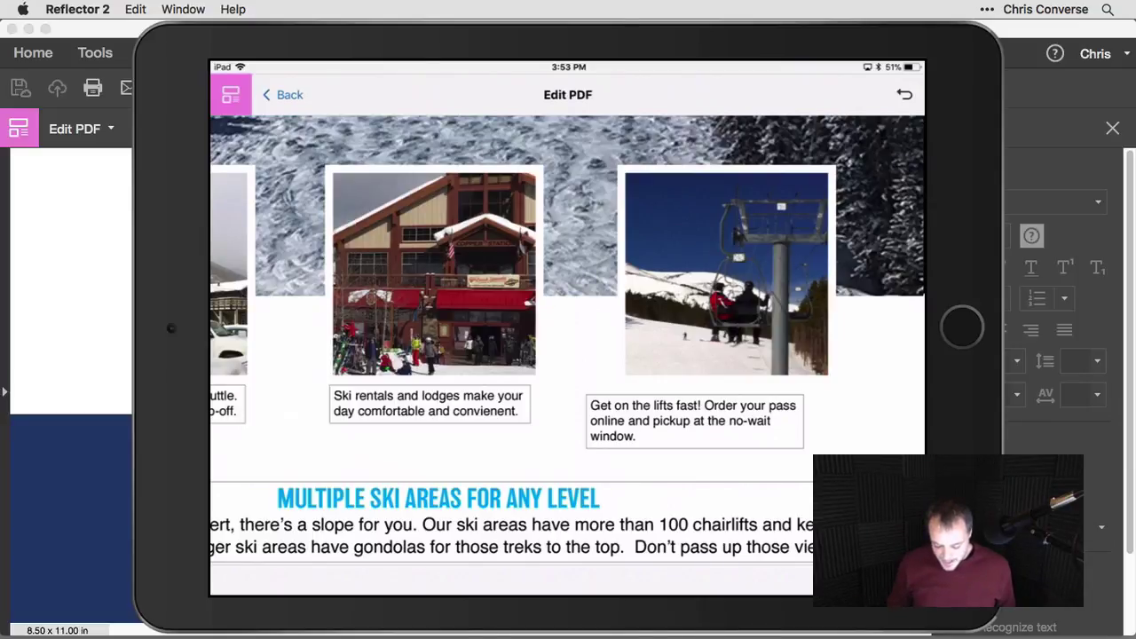
- Move the chairlift caption box slightly right and up beneath its photo
left_click(694, 421)
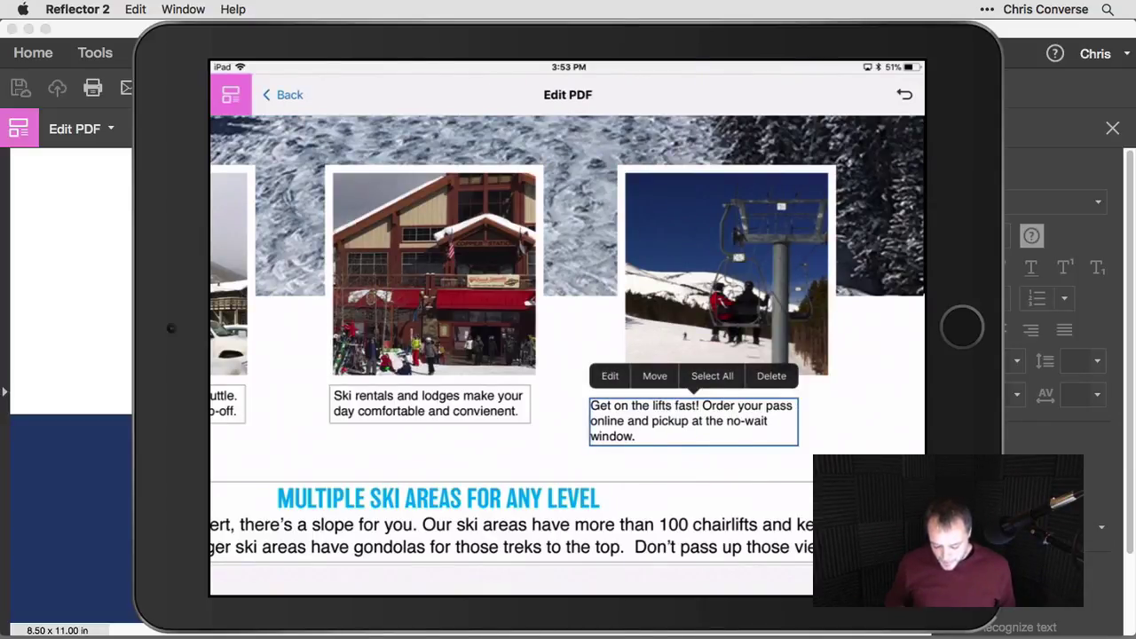
left_click(655, 376)
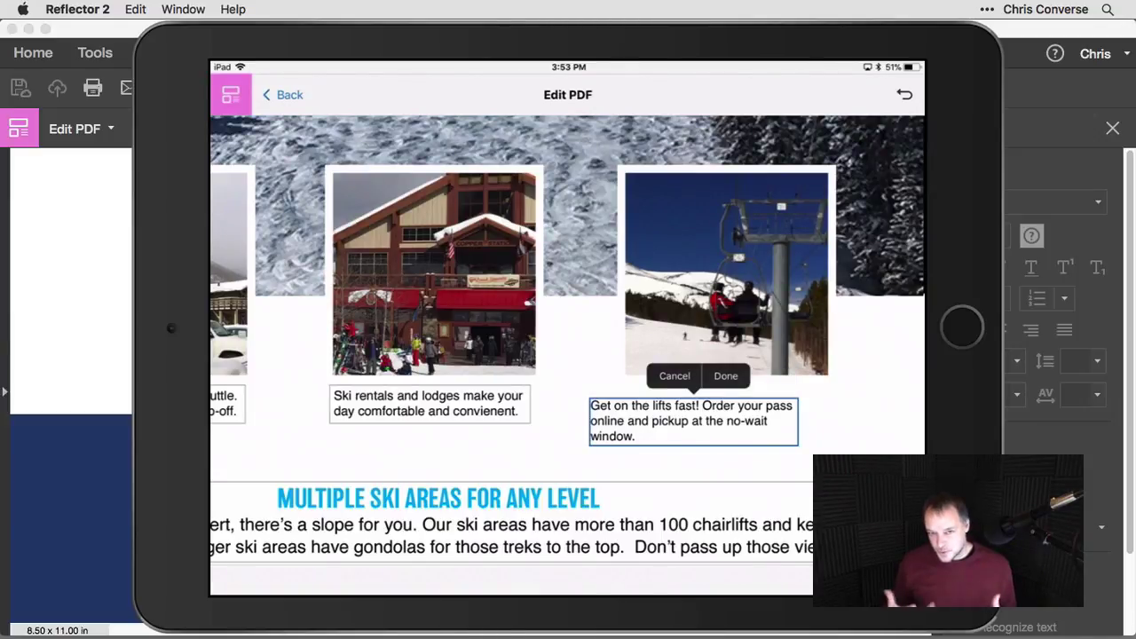
left_click_drag(693, 422, 732, 408)
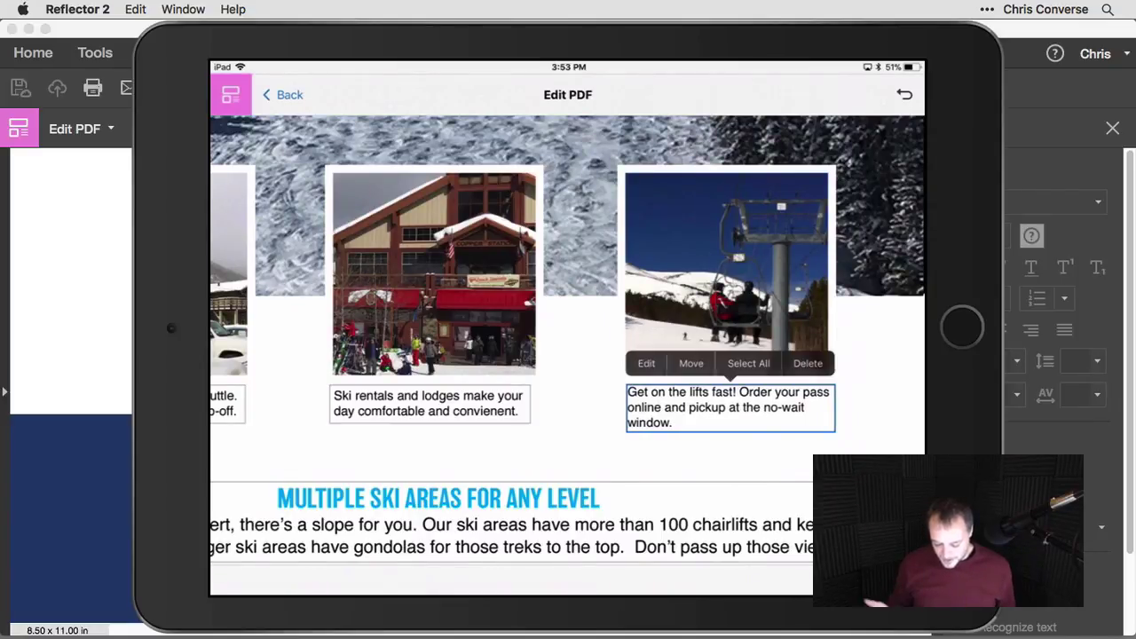
- Delete 'Get on the lifts fast!' from the chairlift caption and select all remaining text
left_click(647, 363)
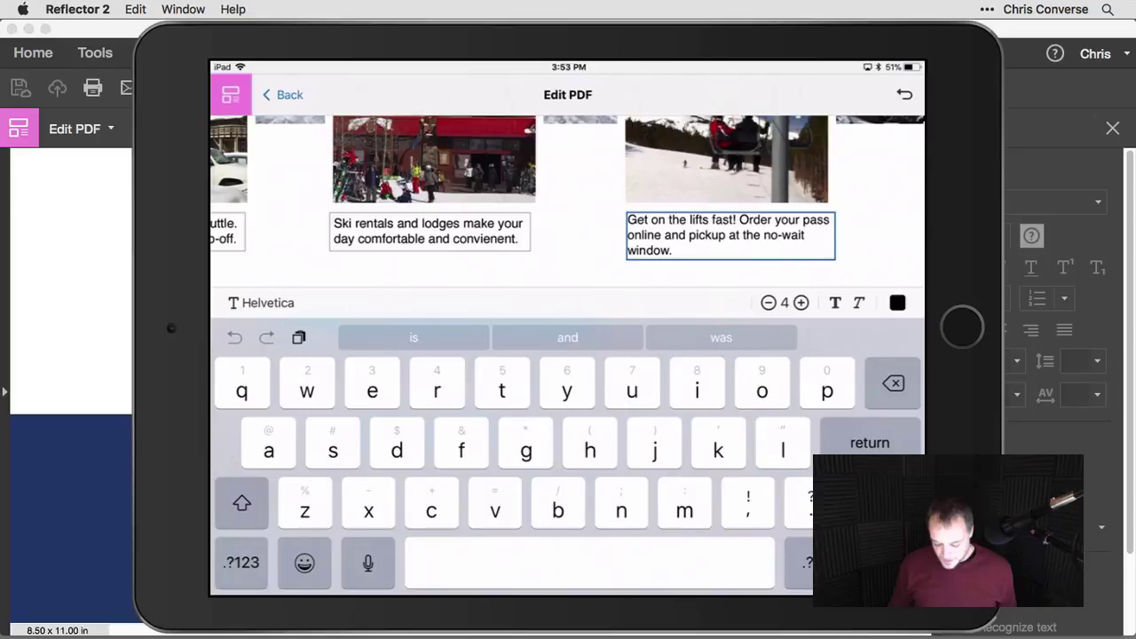
left_click(739, 220)
left_click(738, 220)
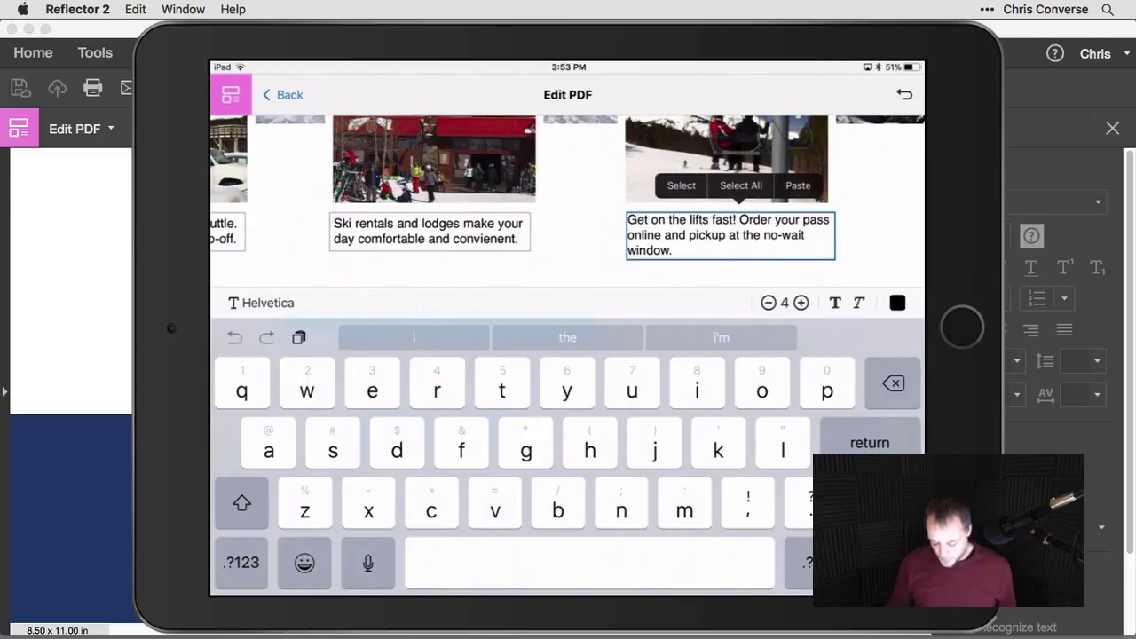
key("BackSpace")
key("BackSpace")
key("BackSpace")
key("BackSpace")
key("BackSpace")
key("BackSpace")
key("BackSpace")
key("BackSpace")
key("BackSpace")
key("BackSpace")
key("BackSpace")
key("BackSpace")
key("BackSpace")
key("BackSpace")
key("BackSpace")
key("BackSpace")
key("BackSpace")
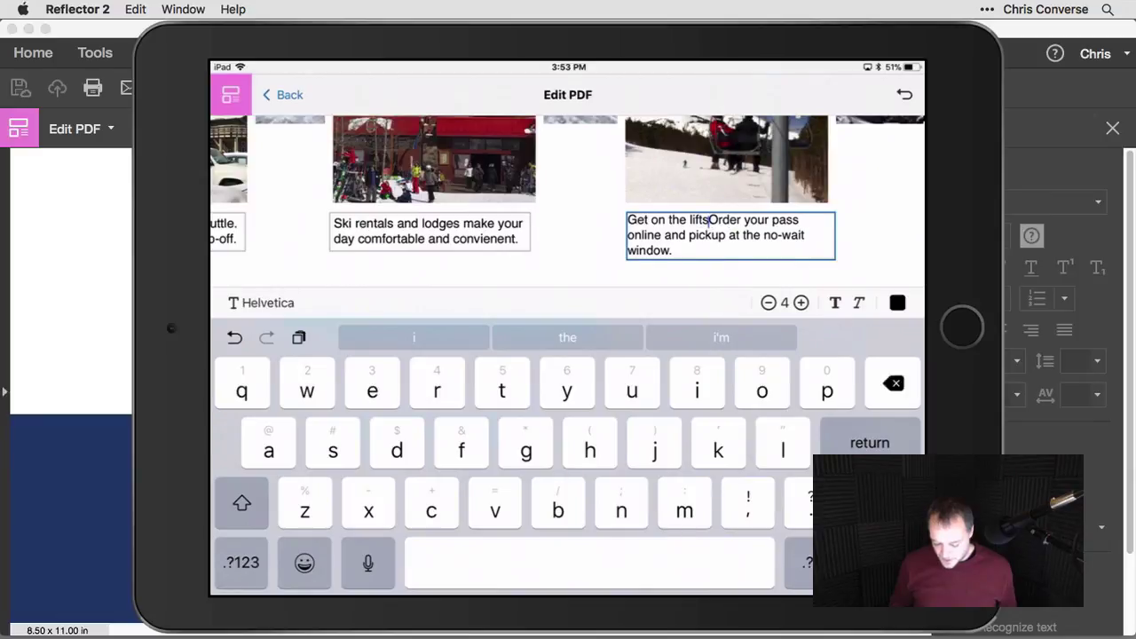
key("BackSpace")
key("BackSpace")
key("BackSpace")
key("BackSpace")
key("BackSpace")
key("BackSpace")
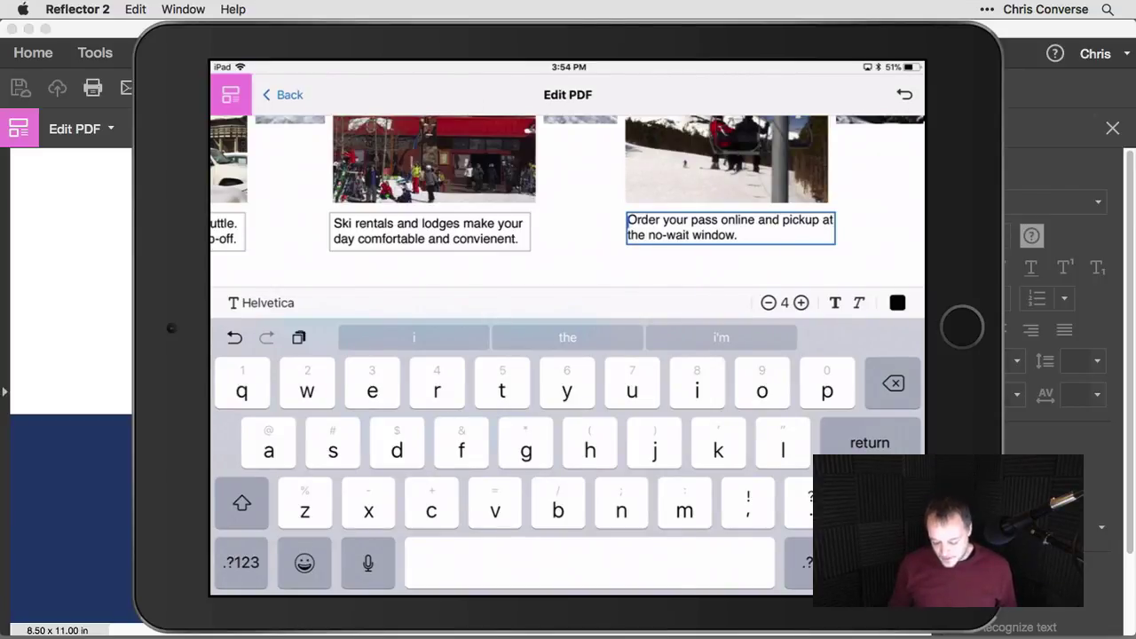
left_click(719, 222)
left_click(710, 235)
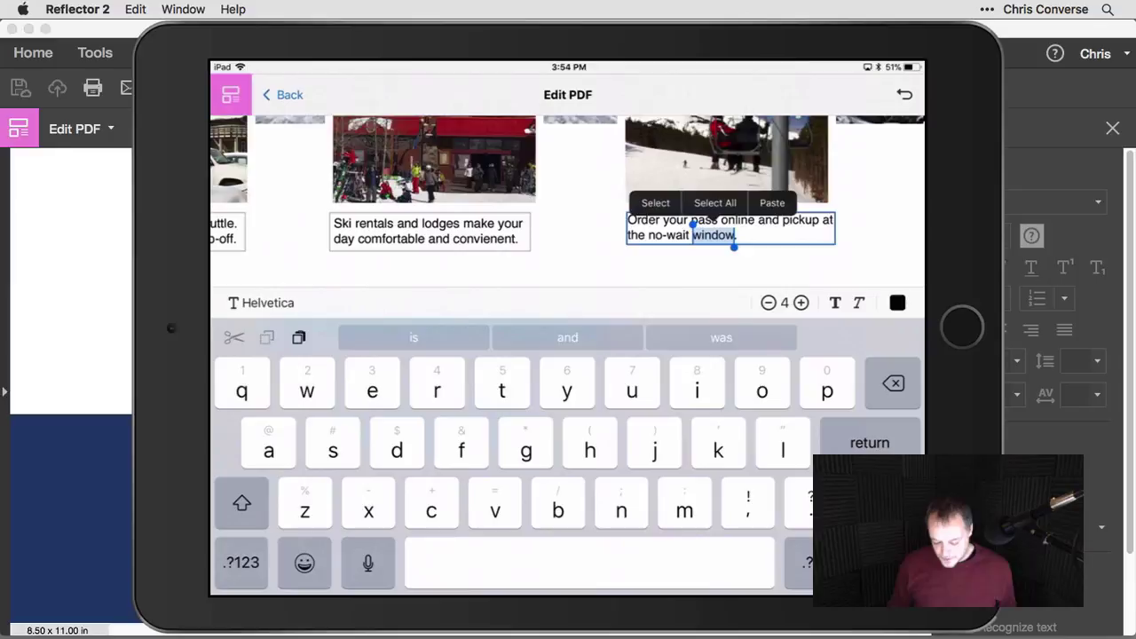
left_click(733, 185)
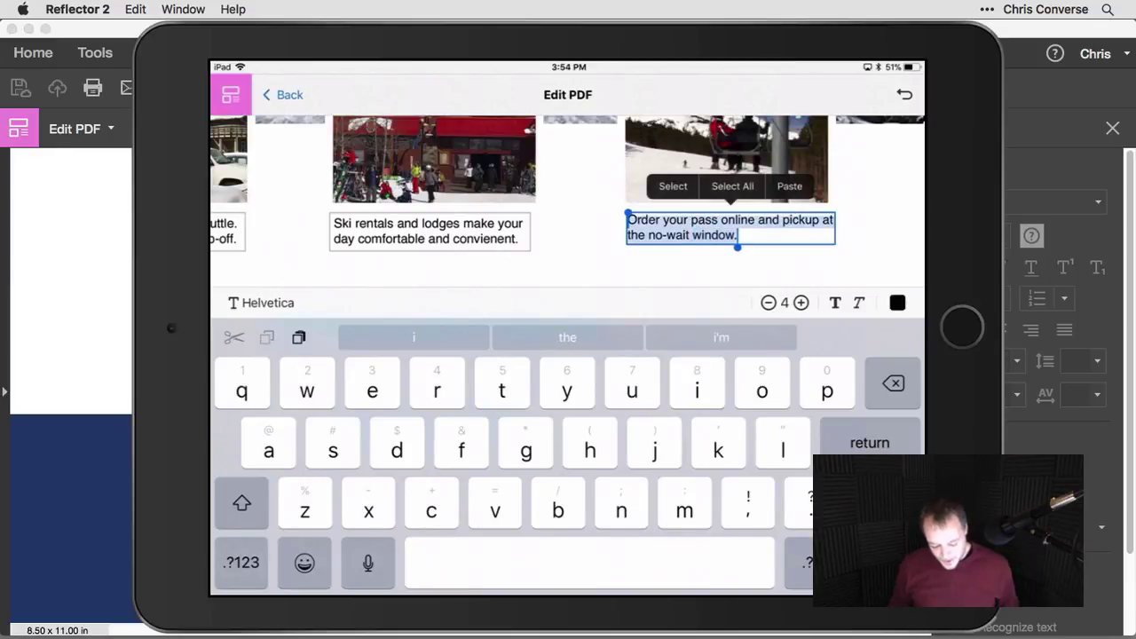
- Apply Futura-Bold to the chairlift caption, then undo the font change
left_click(262, 302)
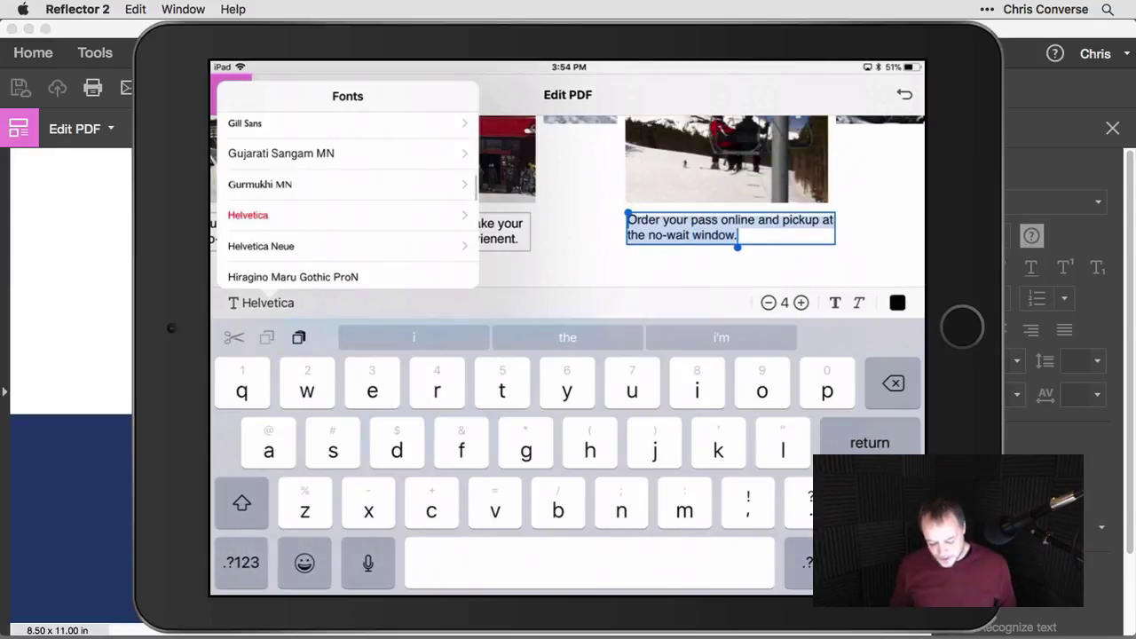
scroll(346, 195, "down", 2)
scroll(346, 196, "down", 5)
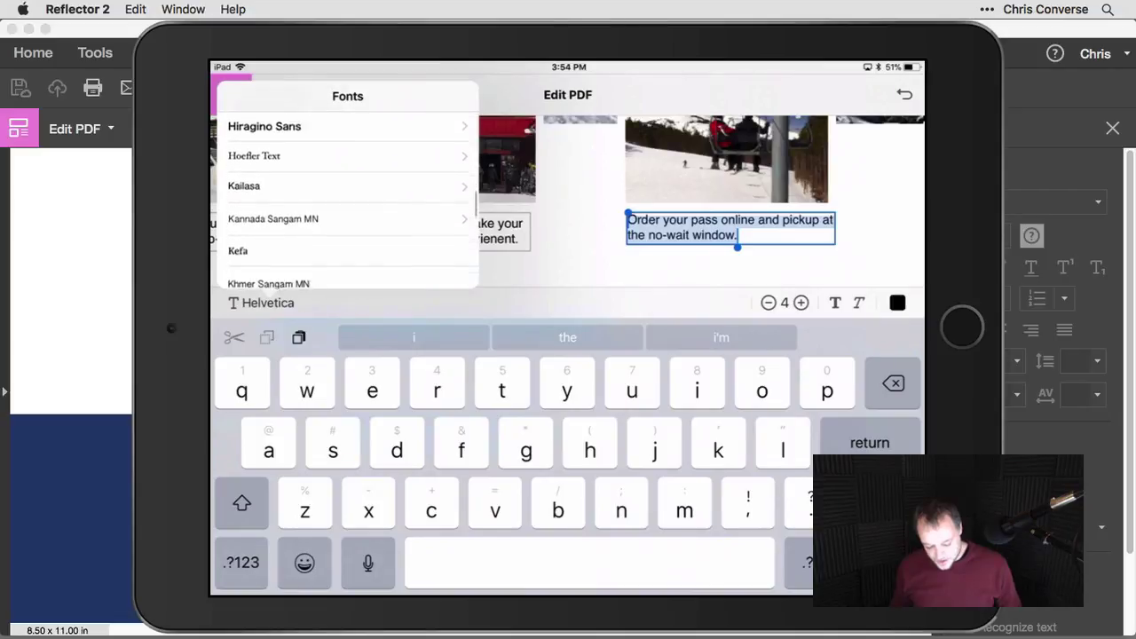
scroll(347, 195, "up", 6)
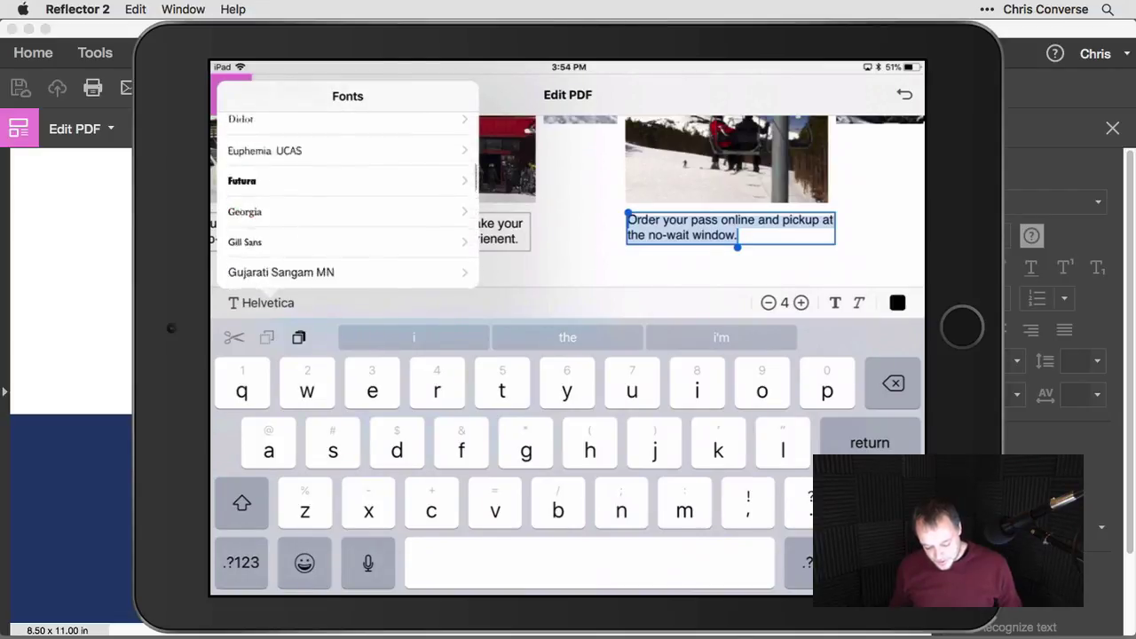
left_click(257, 241)
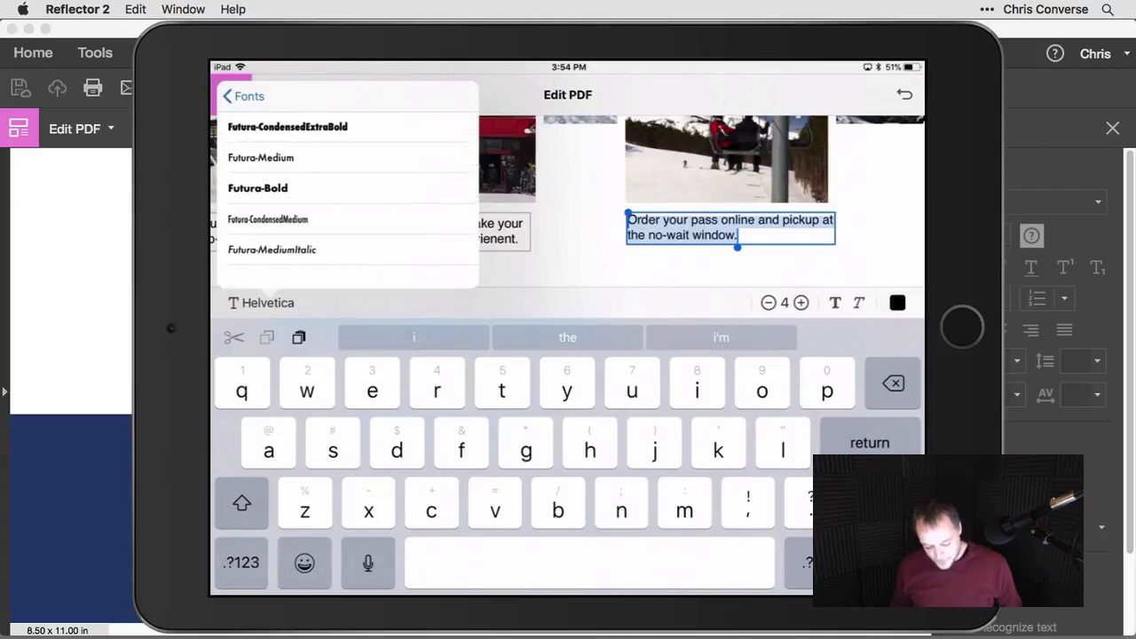
left_click(258, 188)
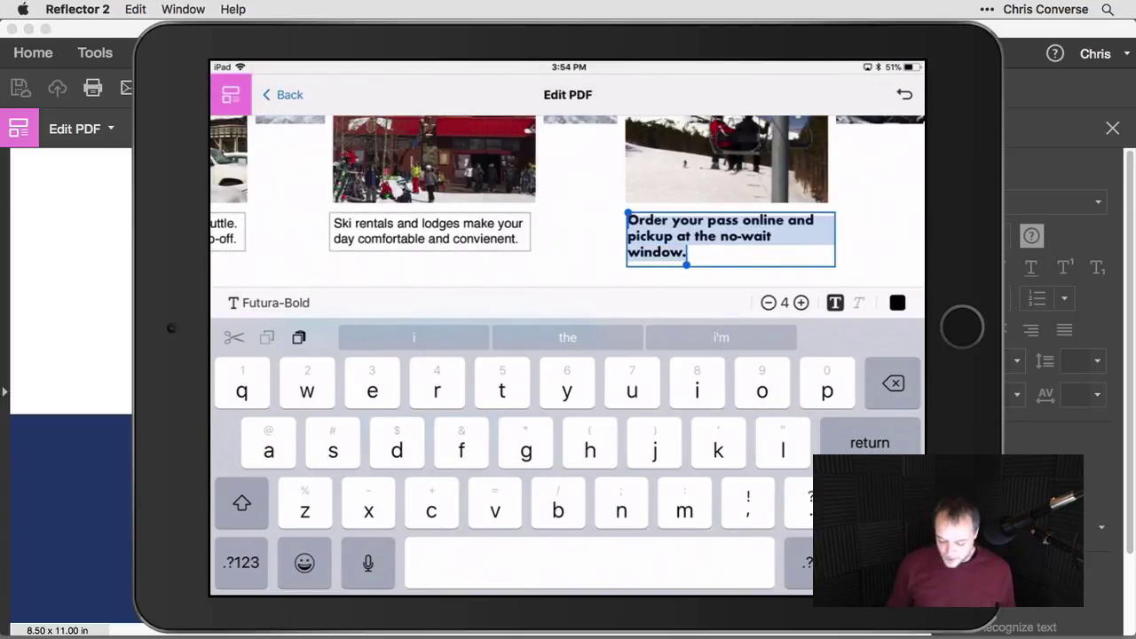
left_click(905, 95)
left_click(775, 100)
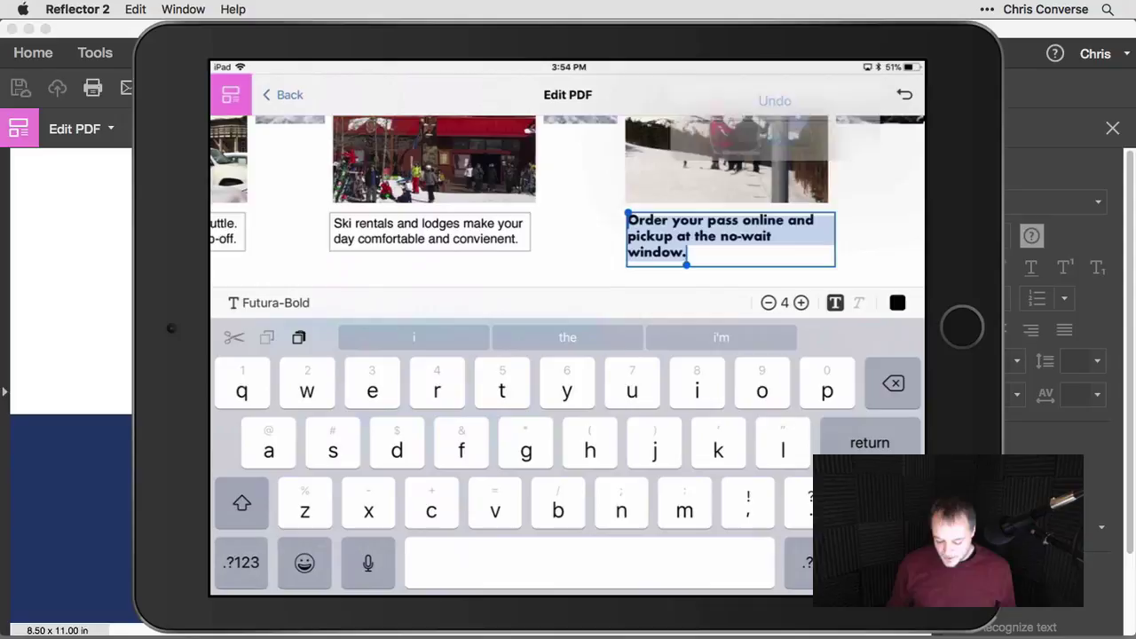